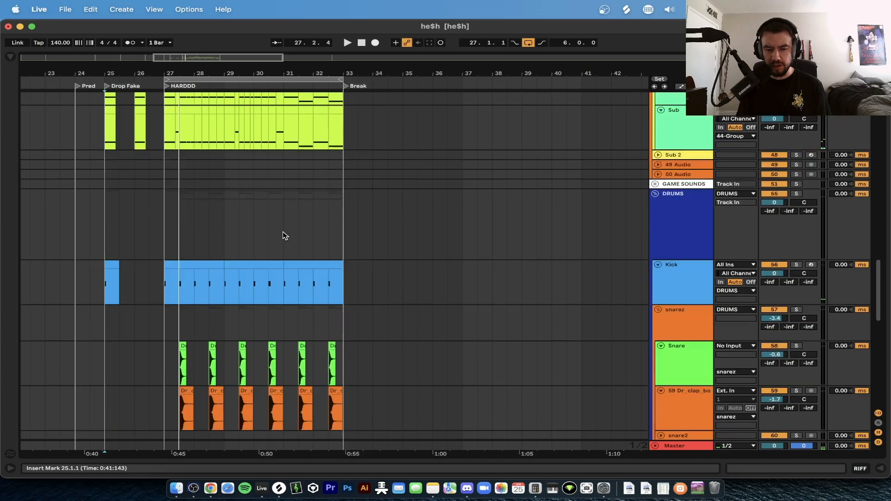
Solo the HE$H - OLANZAPINE reference track and listen to it from bar 31 to the Break marker
{"action": "left_click", "coordinate": [292, 361]}
{"action": "left_click", "coordinate": [290, 367]}
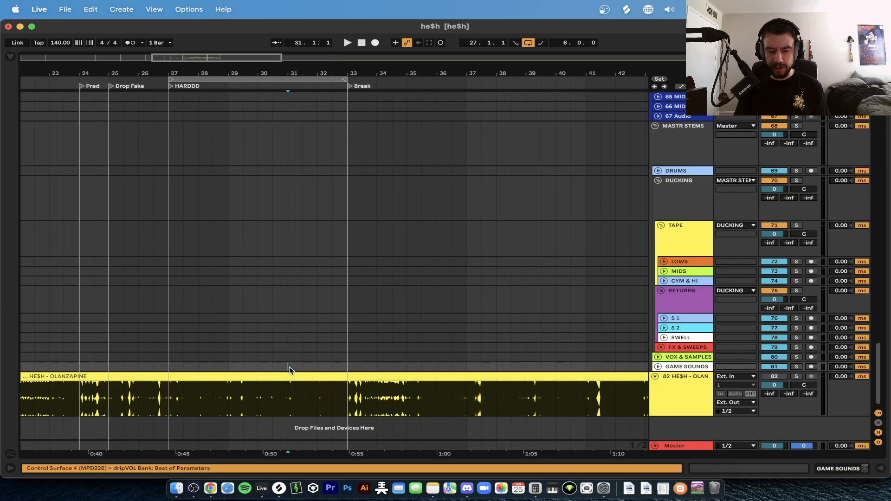
{"action": "left_click", "coordinate": [796, 377]}
{"action": "key", "text": "space"}
{"action": "scroll", "coordinate": [318, 338], "scroll_direction": "up", "scroll_amount": 3}
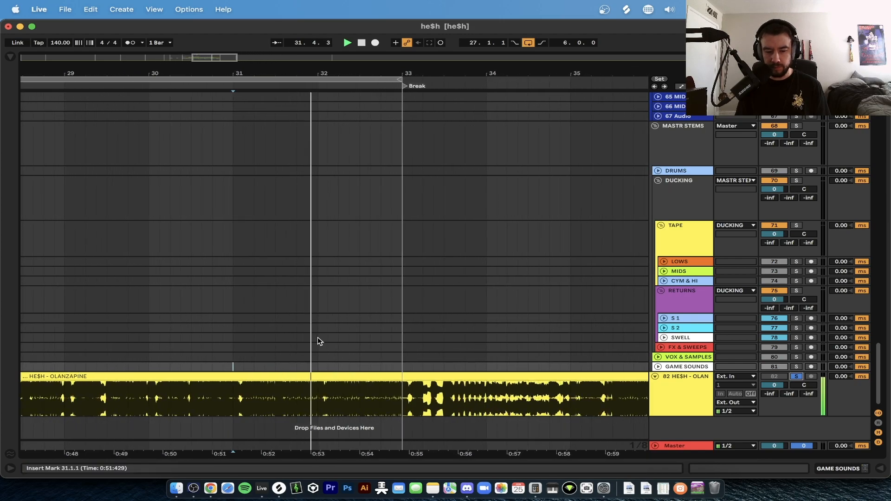
{"action": "key", "text": "space"}
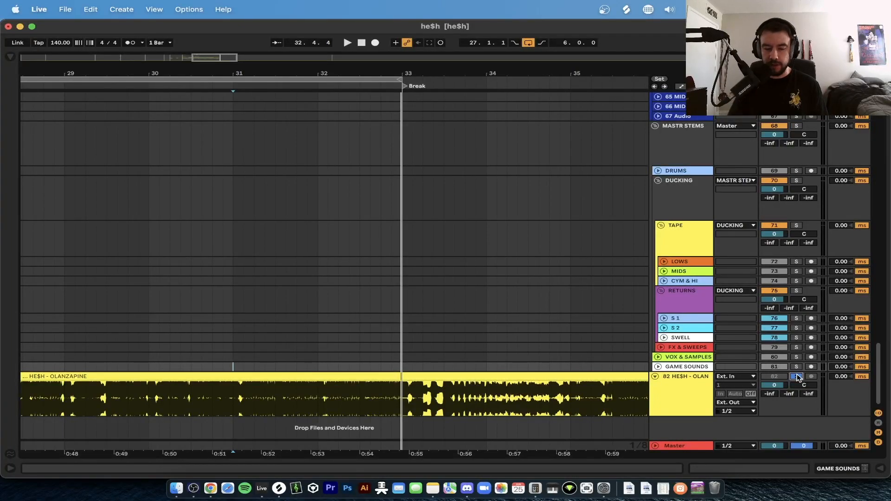
Play the project's own drop from bar 31 with the reference track's solo off
{"action": "key", "text": "space"}
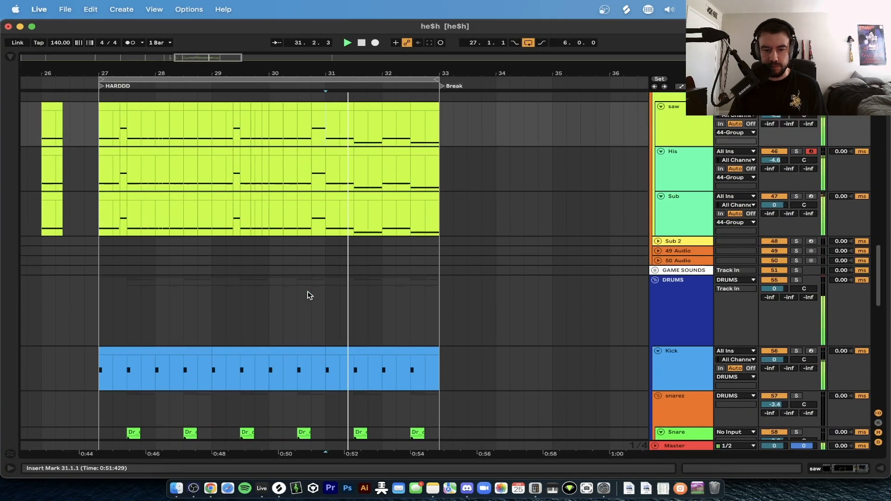
{"action": "scroll", "coordinate": [310, 296], "scroll_direction": "up", "scroll_amount": 3}
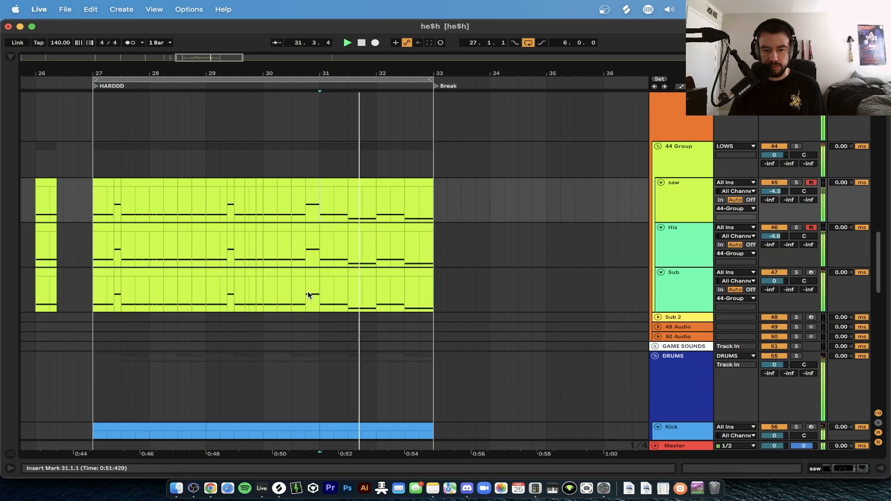
{"action": "scroll", "coordinate": [368, 274], "scroll_direction": "down", "scroll_amount": 2}
{"action": "key", "text": "space"}
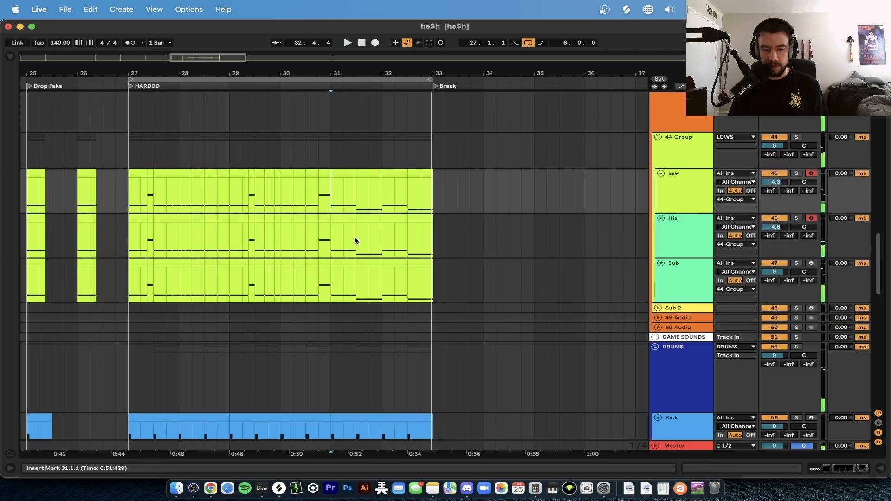
Solo the H$H track and play its clip from bar 31
{"action": "scroll", "coordinate": [352, 236], "scroll_direction": "down", "scroll_amount": 15}
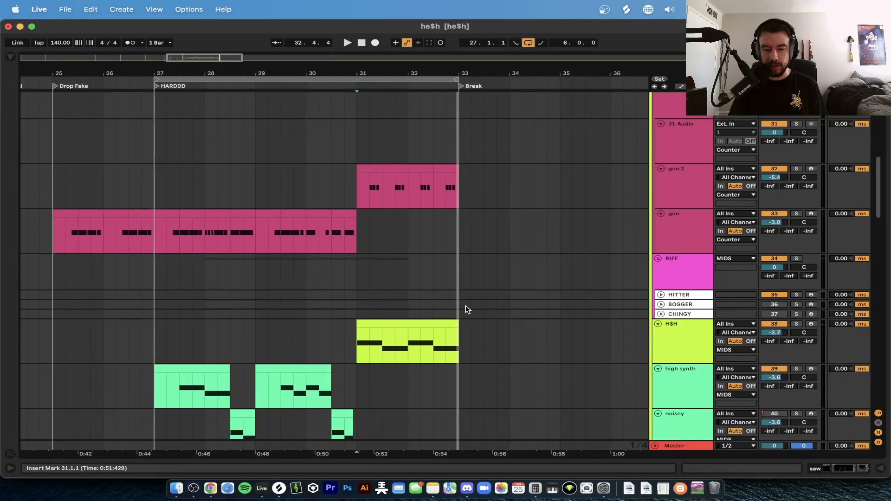
{"action": "left_click", "coordinate": [411, 322]}
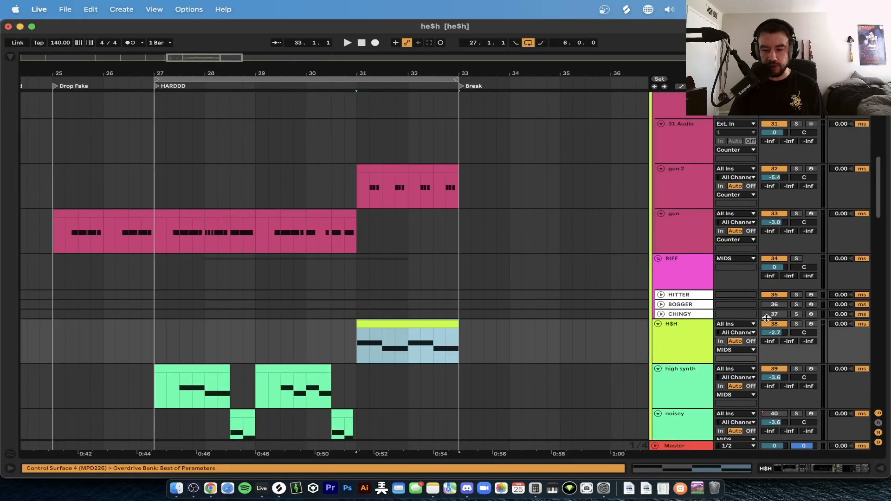
{"action": "left_click", "coordinate": [796, 323]}
{"action": "key", "text": "space"}
{"action": "scroll", "coordinate": [441, 303], "scroll_direction": "down", "scroll_amount": 5}
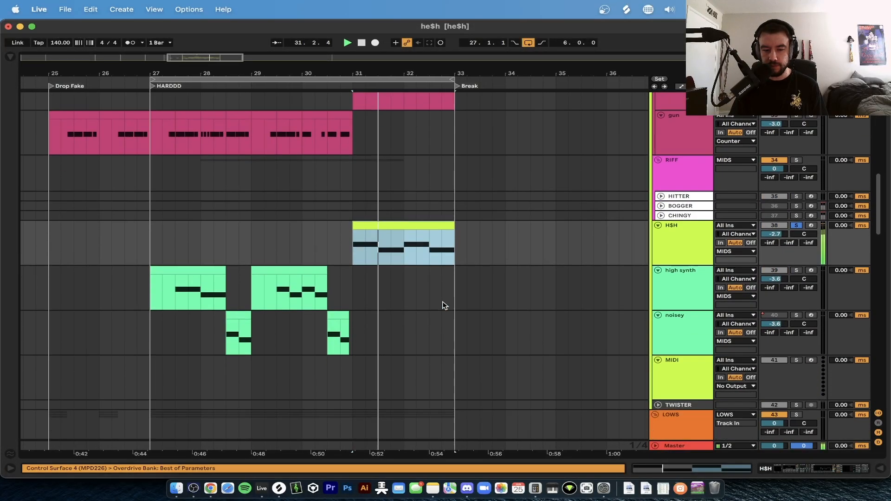
{"action": "scroll", "coordinate": [443, 306], "scroll_direction": "down", "scroll_amount": 2}
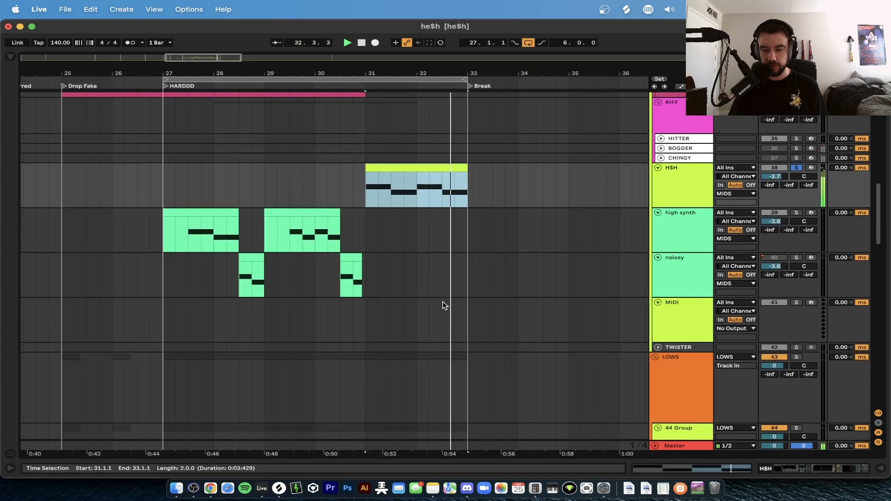
Solo the 44 Group inside LOWS, rename it "sub group" and stop playback after listening
{"action": "scroll", "coordinate": [443, 305], "scroll_direction": "down", "scroll_amount": 10}
{"action": "scroll", "coordinate": [442, 302], "scroll_direction": "down", "scroll_amount": 1}
{"action": "left_click", "coordinate": [796, 165]}
{"action": "left_click", "coordinate": [683, 174]}
{"action": "key", "text": "super+r"}
{"action": "type", "text": "sub group"}
{"action": "key", "text": "Return"}
{"action": "left_click", "coordinate": [465, 249]}
{"action": "key", "text": "space"}
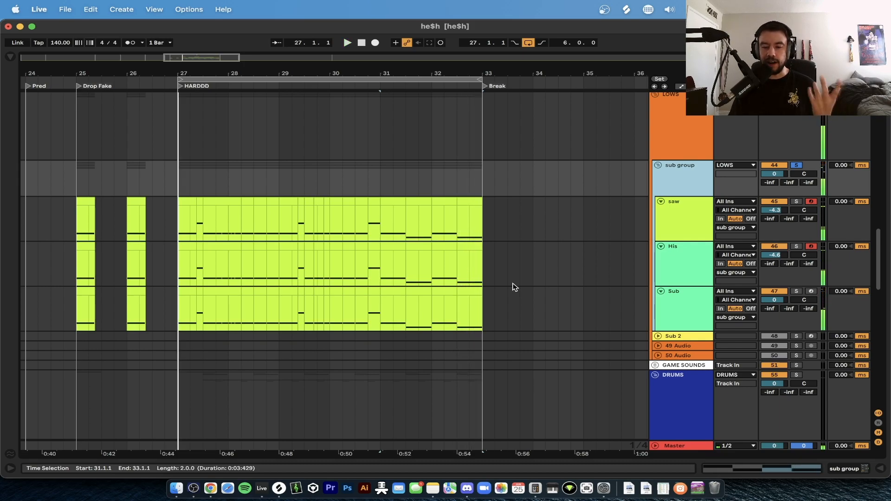
Play the last bars of the HARDDD section with all tracks unsoloed
{"action": "scroll", "coordinate": [448, 304], "scroll_direction": "up", "scroll_amount": 10}
{"action": "scroll", "coordinate": [449, 304], "scroll_direction": "up", "scroll_amount": 1}
{"action": "left_click", "coordinate": [448, 304]}
{"action": "key", "text": "space"}
{"action": "scroll", "coordinate": [448, 304], "scroll_direction": "up", "scroll_amount": 2}
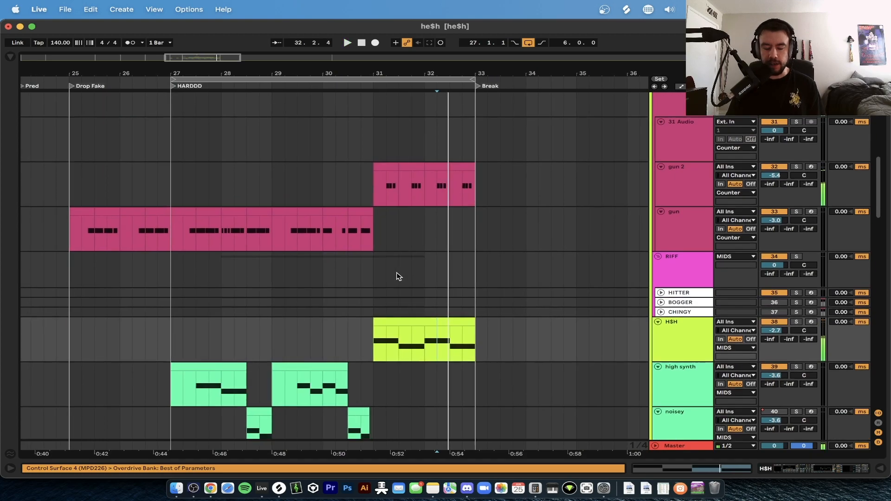
{"action": "scroll", "coordinate": [398, 276], "scroll_direction": "up", "scroll_amount": 1}
{"action": "scroll", "coordinate": [398, 276], "scroll_direction": "left", "scroll_amount": 1}
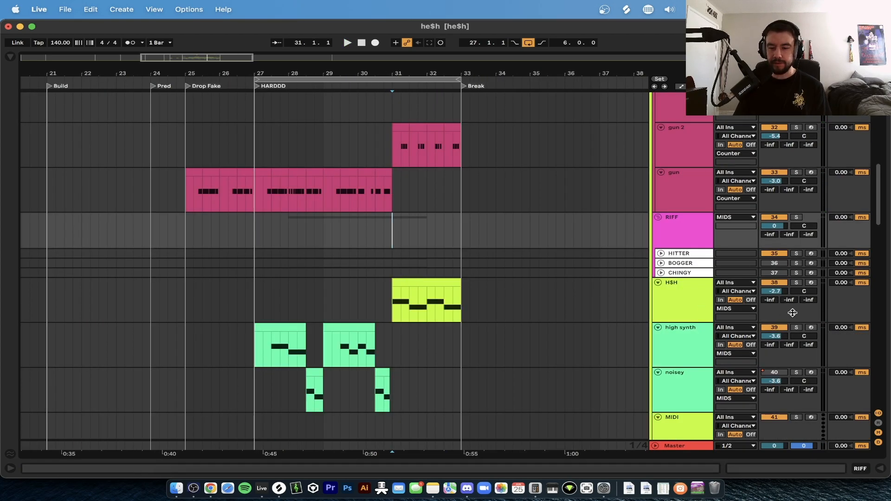
Fold the effect devices on the H$H track and group the whole chain from Amp to dripVOL into an audio effect rack
{"action": "double_click", "coordinate": [690, 287]}
{"action": "double_click", "coordinate": [170, 366]}
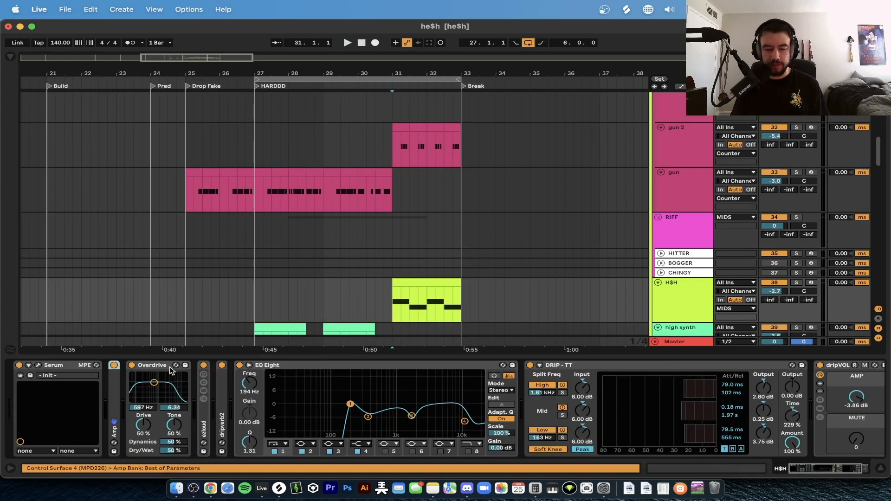
{"action": "double_click", "coordinate": [167, 365]}
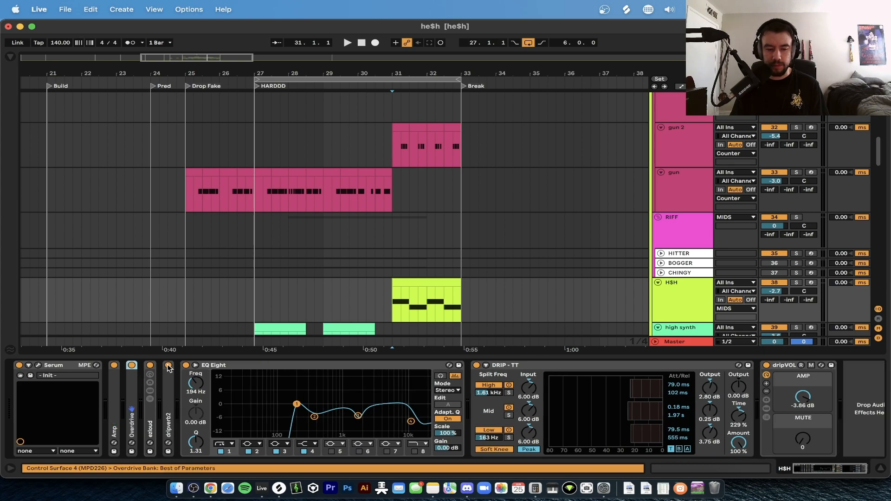
{"action": "double_click", "coordinate": [210, 365]}
{"action": "double_click", "coordinate": [243, 363]}
{"action": "left_click", "coordinate": [112, 402]}
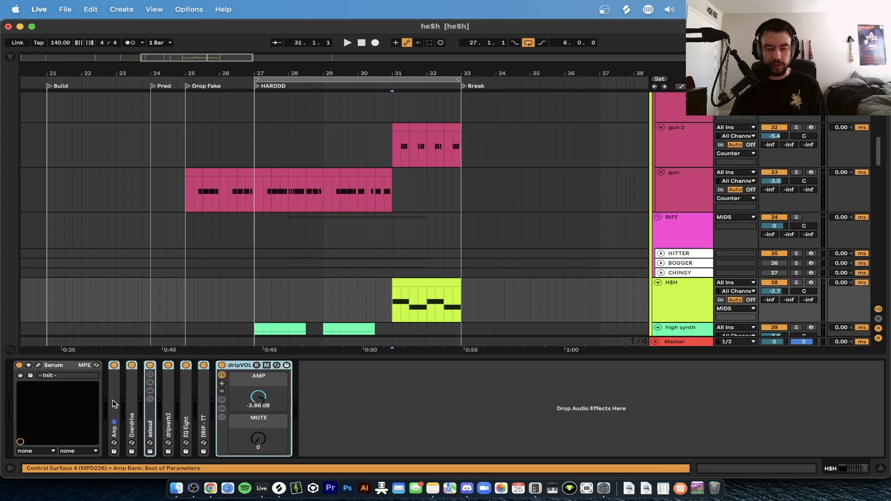
{"action": "key", "text": "super+g"}
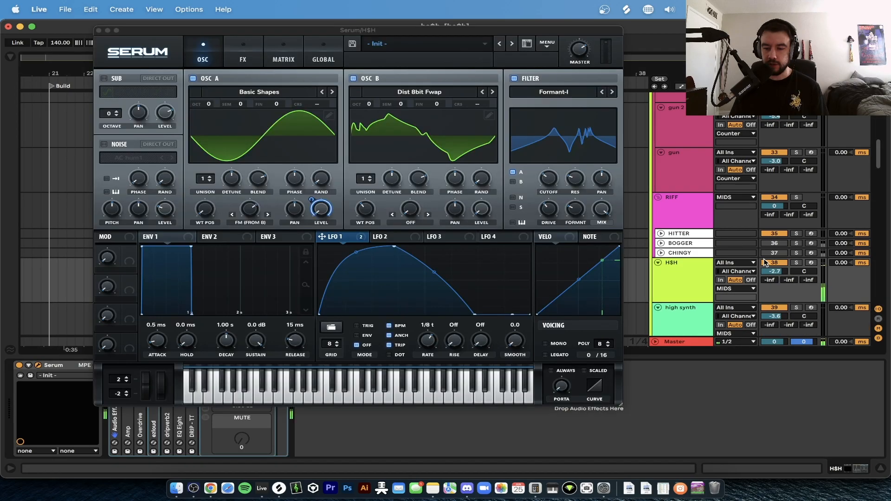
Solo the H$H track, reposition its Serum window and review Serum's effects before returning to the oscillators
{"action": "left_click", "coordinate": [793, 264]}
{"action": "left_click_drag", "start_coordinate": [511, 30], "coordinate": [614, 82]}
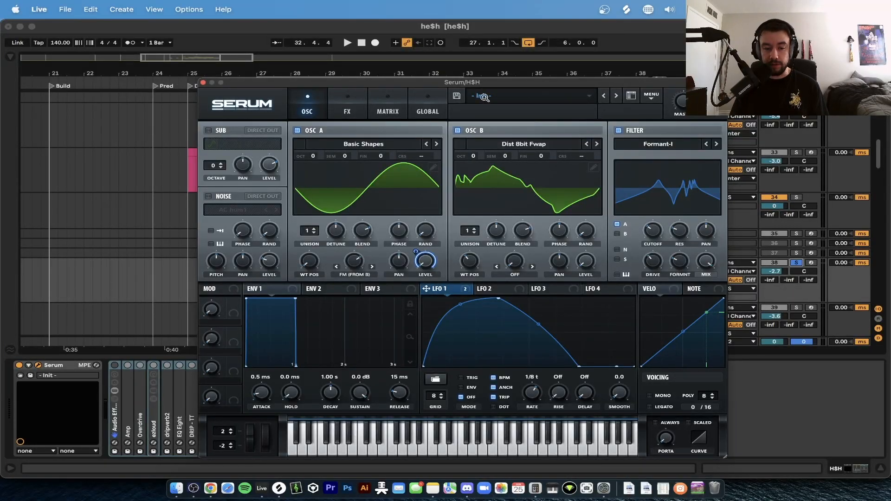
{"action": "left_click", "coordinate": [349, 100]}
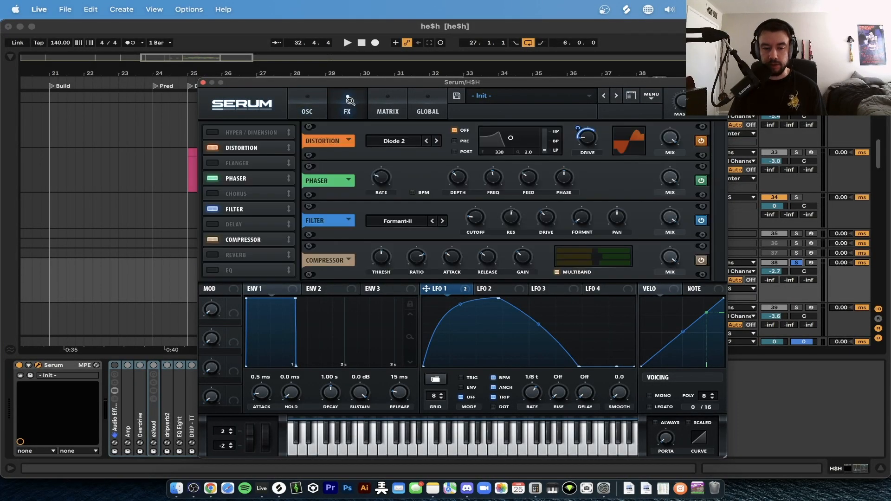
{"action": "left_click", "coordinate": [315, 103]}
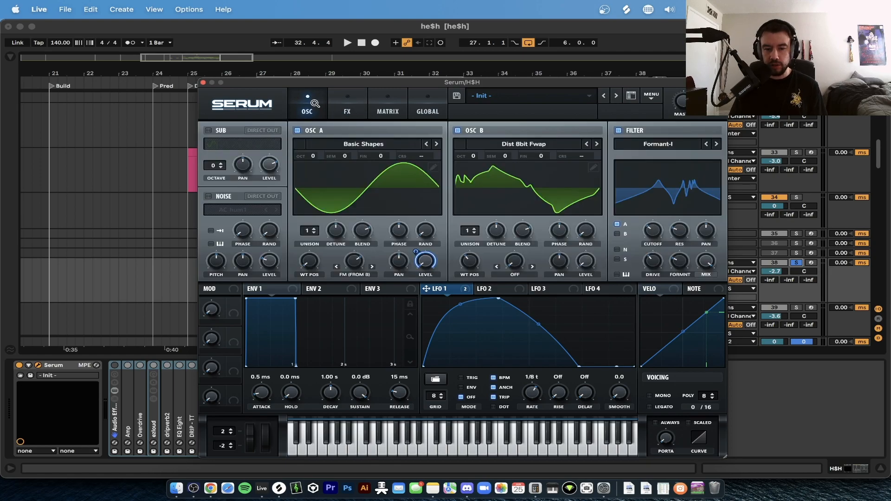
Turn off Serum's filter and oscillator B, leaving only oscillator A's Basic Shapes wavetable active, and revisit the effects
{"action": "left_click", "coordinate": [618, 131]}
{"action": "left_click", "coordinate": [458, 130]}
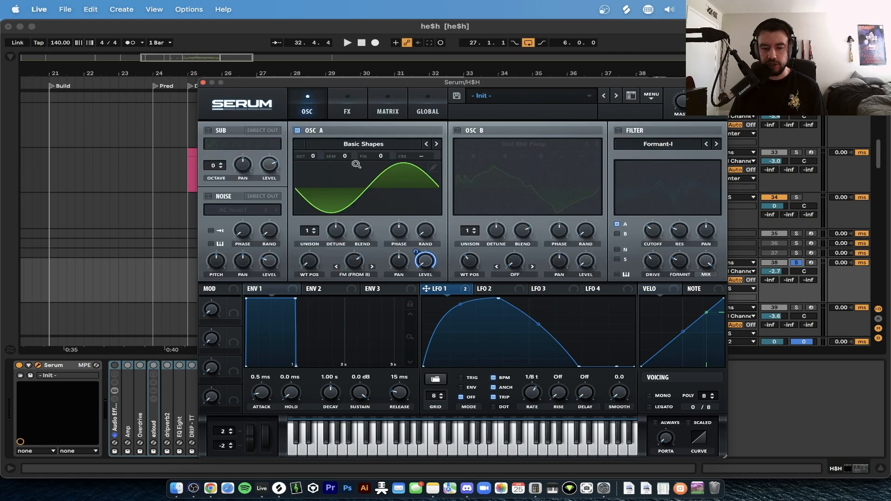
{"action": "left_click", "coordinate": [354, 103]}
{"action": "left_click", "coordinate": [310, 102]}
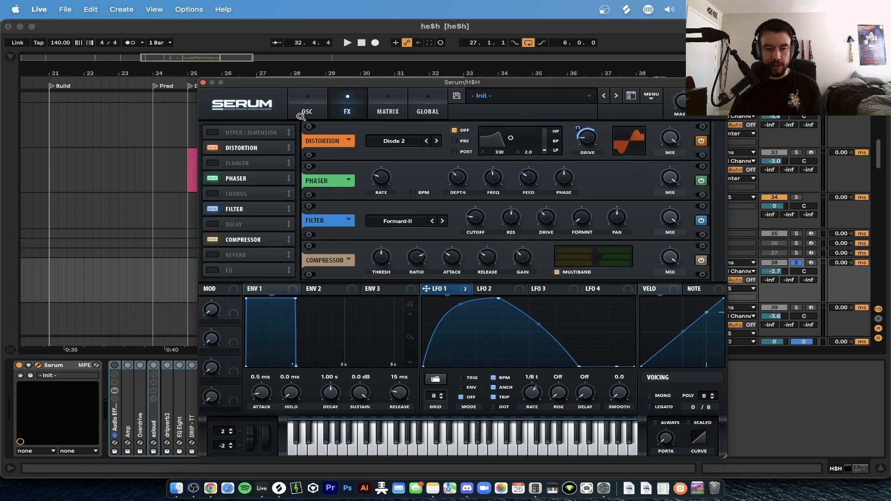
{"action": "left_click", "coordinate": [302, 114]}
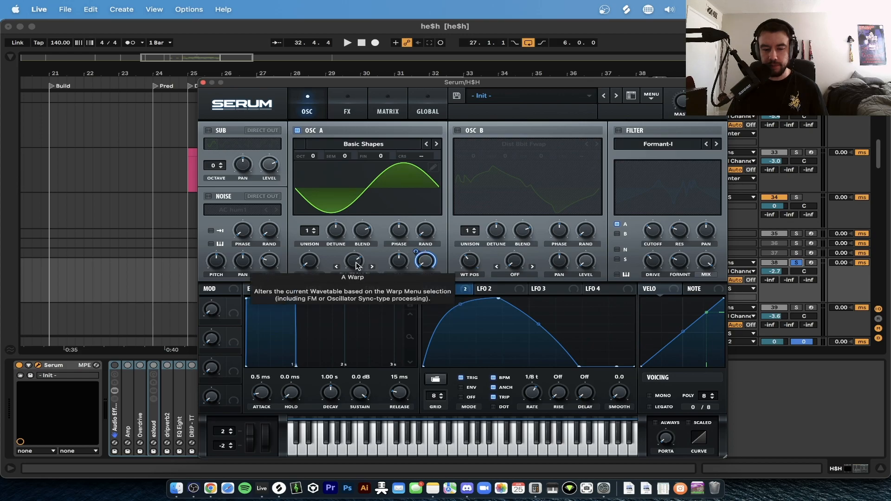
Choose FM (from B) as oscillator A's warp mode and turn on oscillator B
{"action": "left_click", "coordinate": [354, 274]}
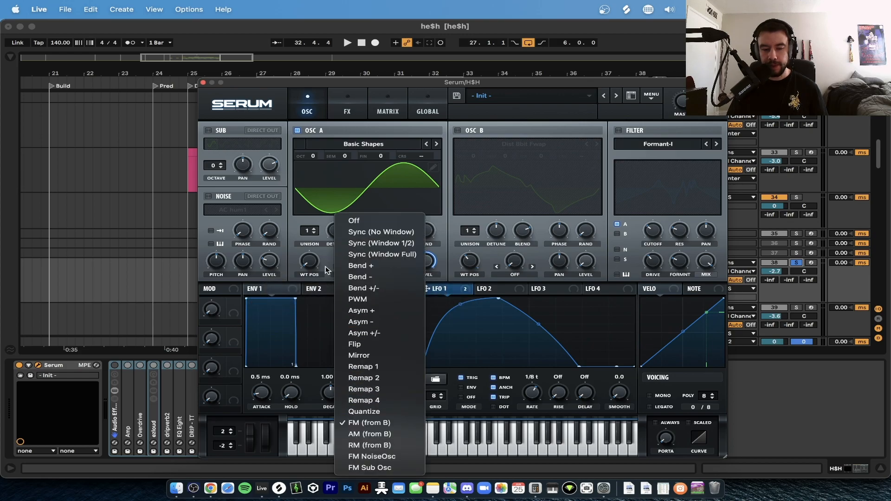
{"action": "left_click", "coordinate": [367, 423]}
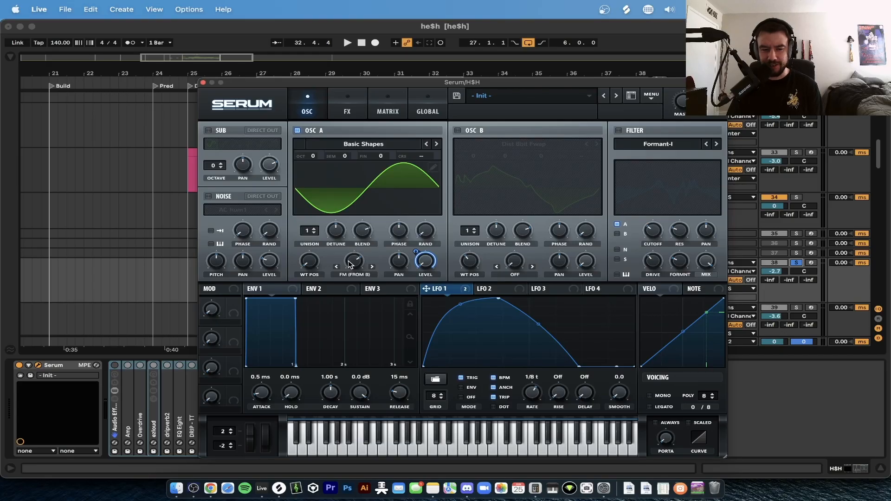
{"action": "left_click", "coordinate": [458, 131]}
Examine oscillator B's choice among the Digital wavetables, its wavetable position and its phase randomness
{"action": "left_click", "coordinate": [514, 142]}
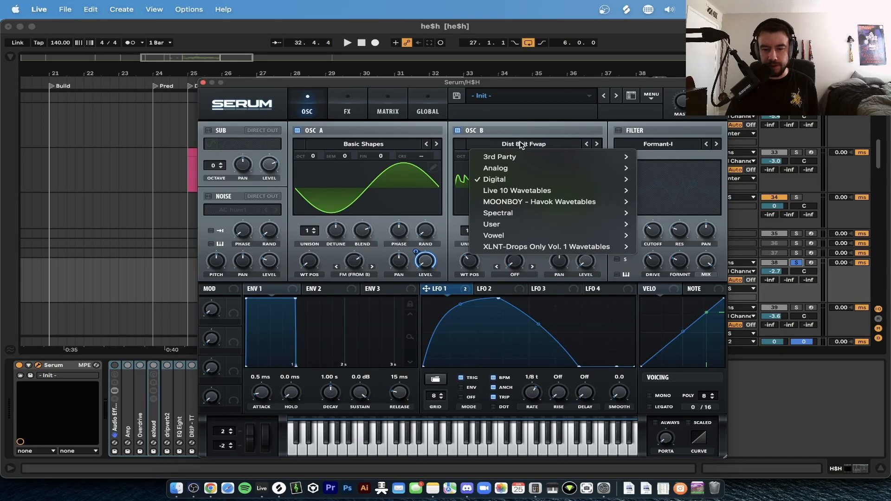
{"action": "mouse_move", "coordinate": [519, 176]}
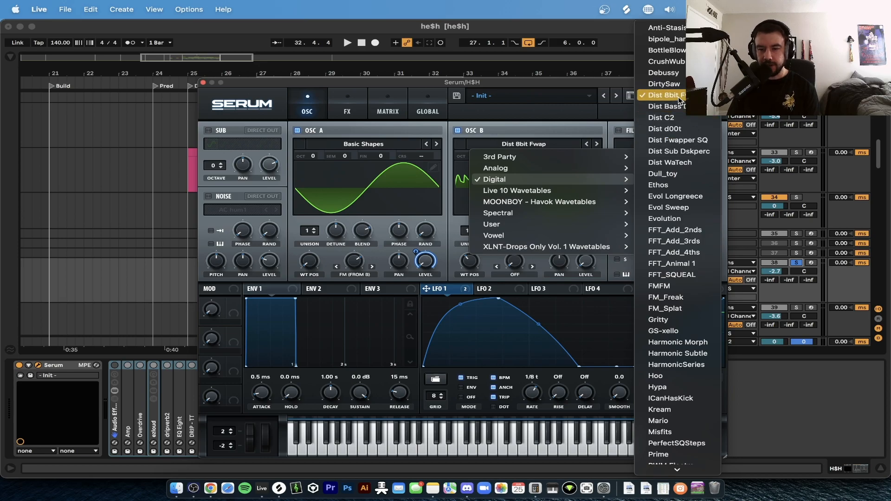
{"action": "left_click", "coordinate": [602, 123]}
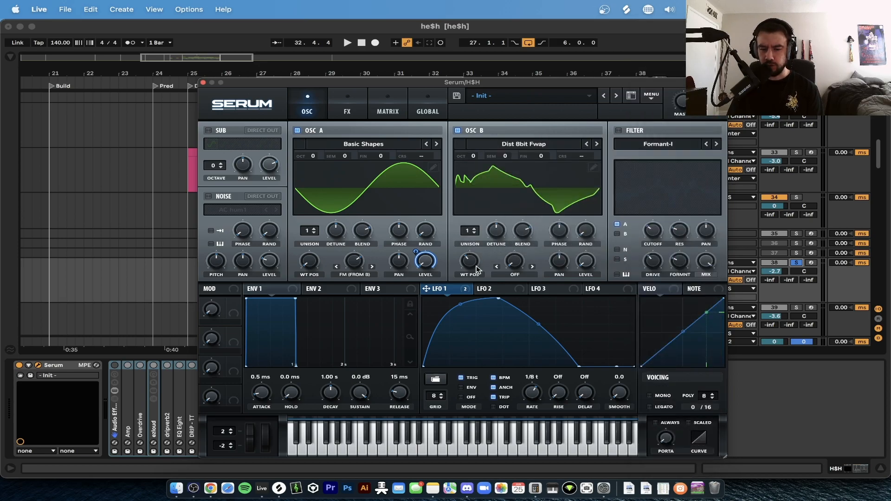
{"action": "mouse_move", "coordinate": [471, 266]}
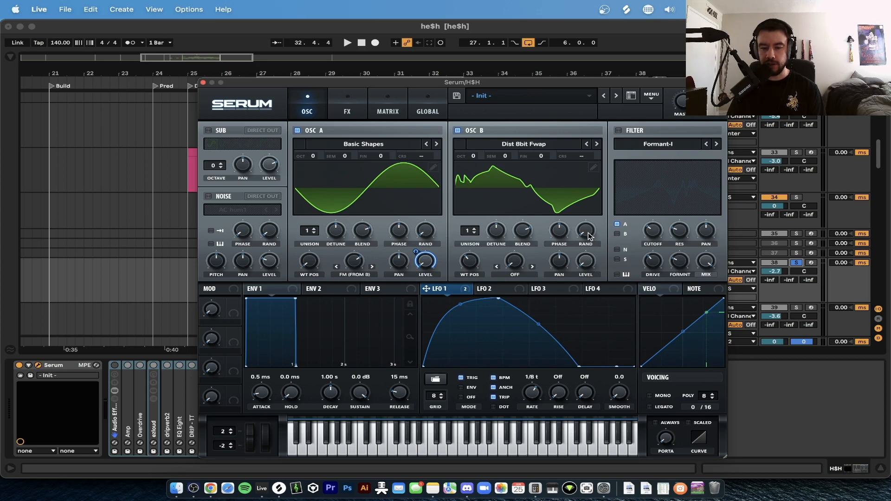
{"action": "mouse_move", "coordinate": [588, 235]}
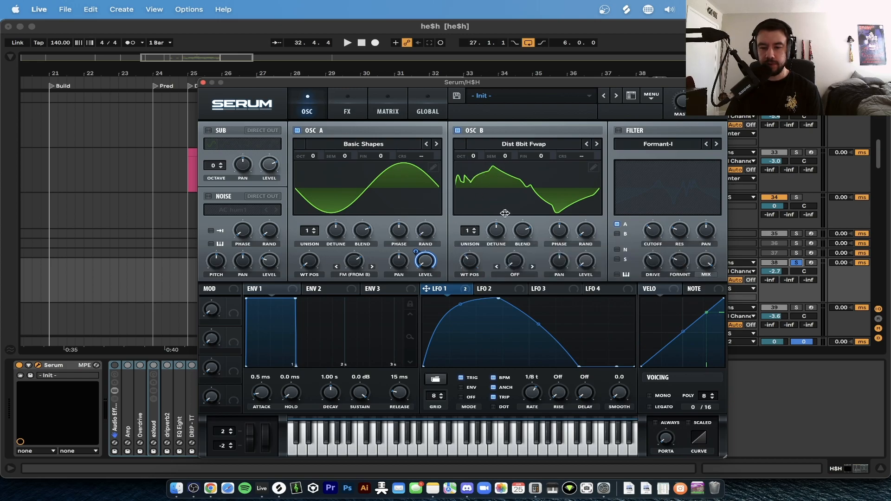
Turn on Serum's filter with the Formant-I type and check its cutoff, resonance, drive and formant settings
{"action": "left_click", "coordinate": [619, 130]}
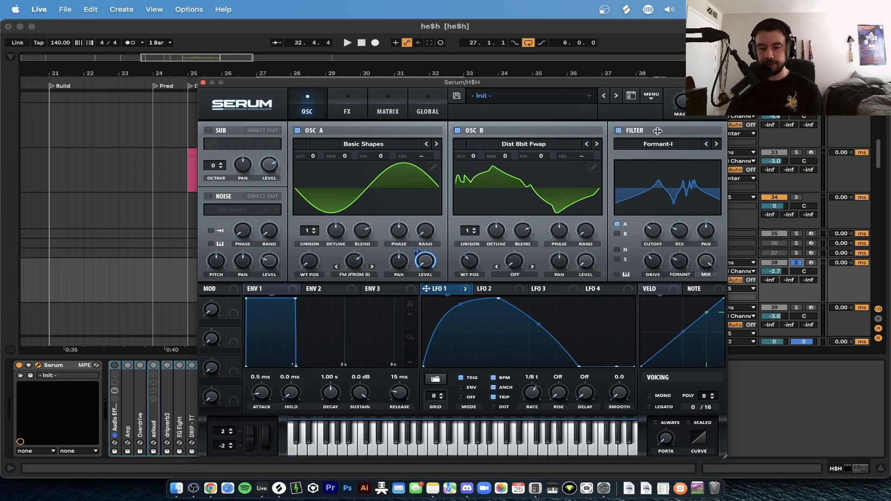
{"action": "left_click", "coordinate": [657, 143]}
{"action": "mouse_move", "coordinate": [659, 190]}
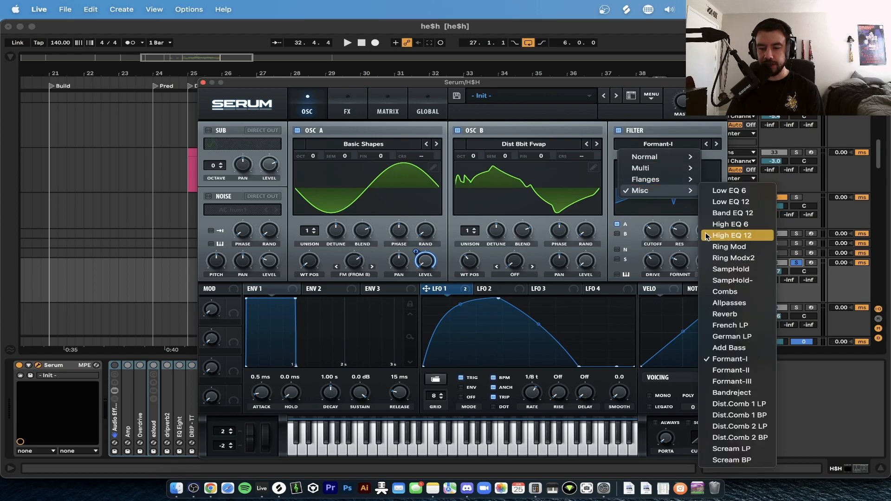
{"action": "left_click", "coordinate": [737, 359]}
{"action": "mouse_move", "coordinate": [653, 230]}
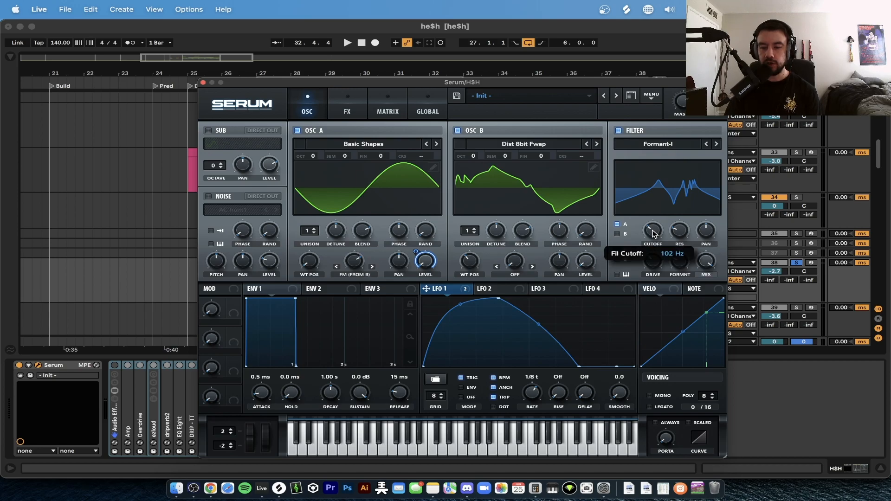
{"action": "mouse_move", "coordinate": [683, 234]}
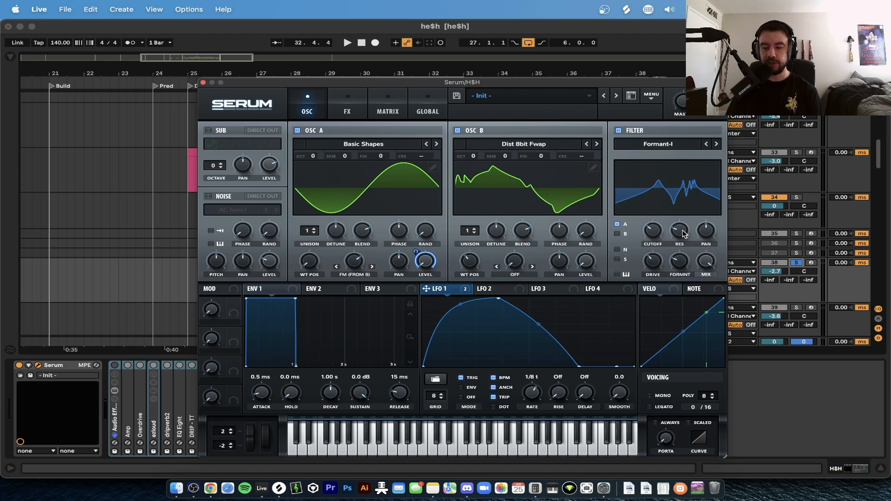
{"action": "mouse_move", "coordinate": [654, 269]}
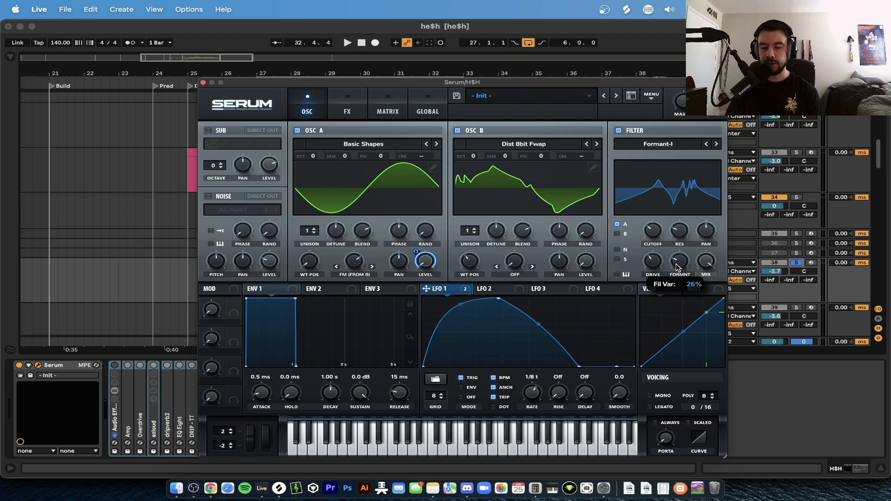
Play the bass with Serum's oscillator-section filter turned off, then turn the filter on again and compare the sound
{"action": "left_click", "coordinate": [619, 131]}
{"action": "key", "text": "space"}
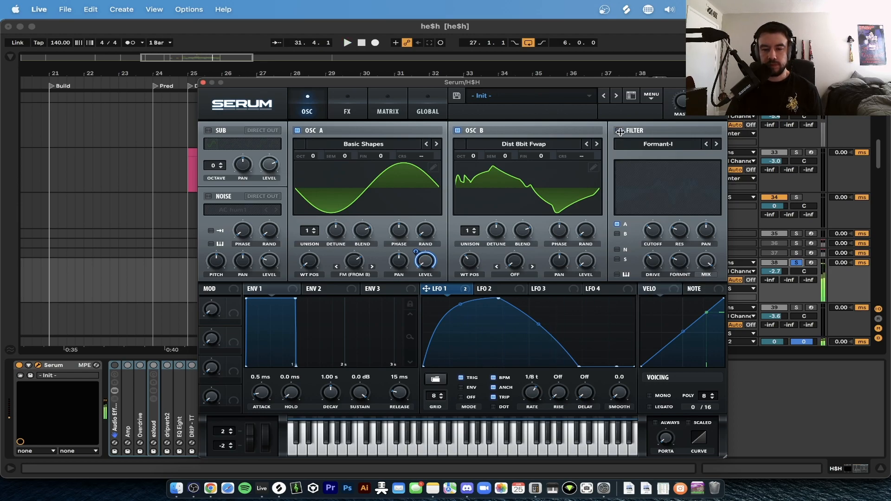
{"action": "left_click", "coordinate": [620, 132]}
{"action": "key", "text": "space"}
Reorder Serum's effects so that Phaser, Filter and Compressor directly follow Distortion
{"action": "left_click", "coordinate": [346, 103]}
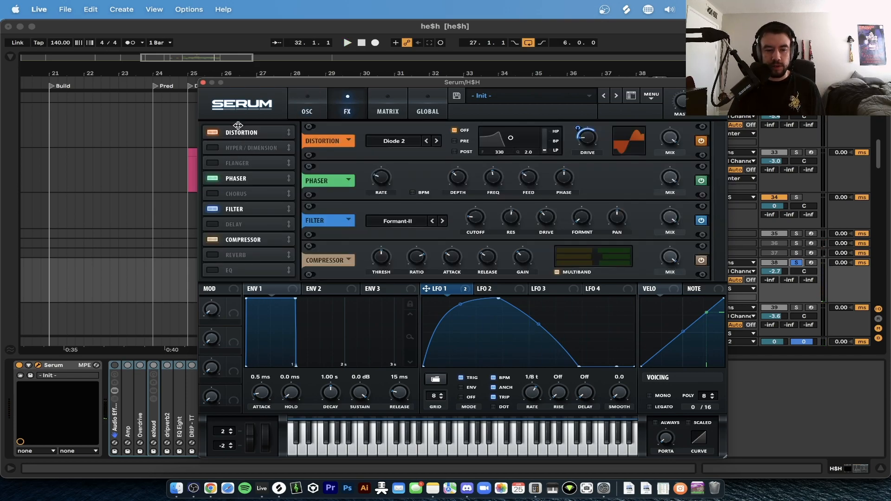
{"action": "left_click_drag", "start_coordinate": [234, 178], "coordinate": [232, 148]}
{"action": "left_click_drag", "start_coordinate": [232, 209], "coordinate": [231, 180]}
{"action": "left_click_drag", "start_coordinate": [231, 238], "coordinate": [231, 178]}
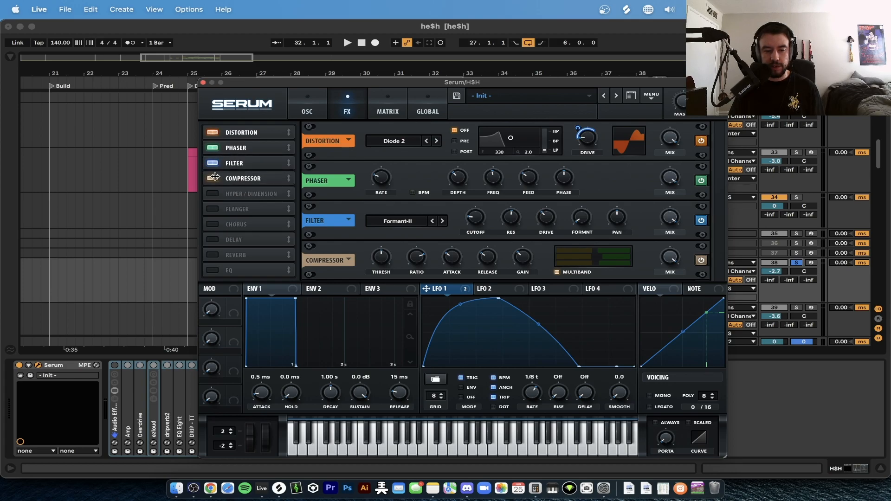
Turn off the Compressor, Filter, Phaser and Distortion effects so the bass plays dry
{"action": "left_click", "coordinate": [213, 178]}
{"action": "left_click", "coordinate": [213, 162]}
{"action": "left_click", "coordinate": [213, 148]}
{"action": "left_click", "coordinate": [213, 132]}
Return to the oscillators and compare the dry bass with the Formant-I filter off and on during playback
{"action": "left_click", "coordinate": [307, 103]}
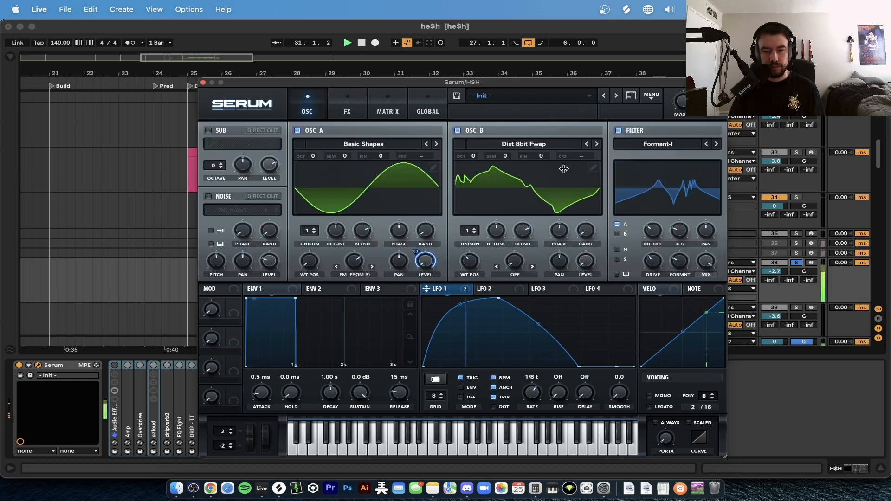
{"action": "left_click", "coordinate": [619, 131]}
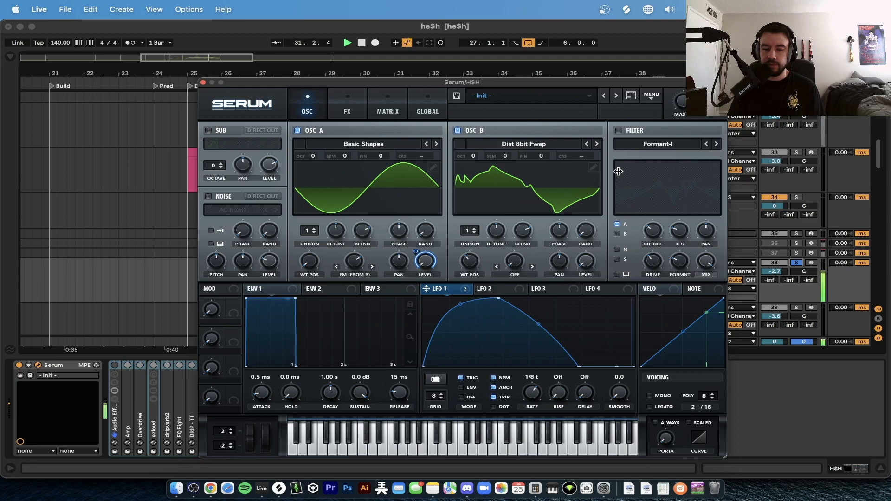
{"action": "left_click", "coordinate": [618, 130]}
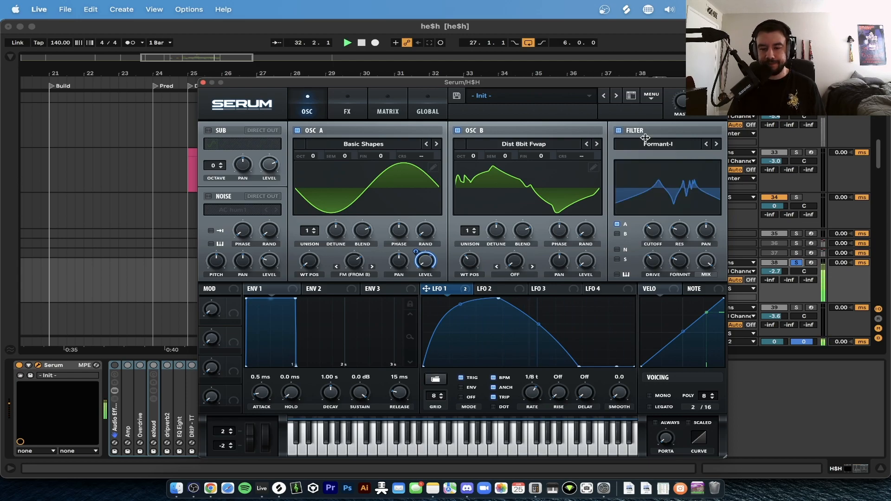
Turn on the Distortion effect, check LFO 1's modulation of its drive and play the bass
{"action": "left_click", "coordinate": [347, 112]}
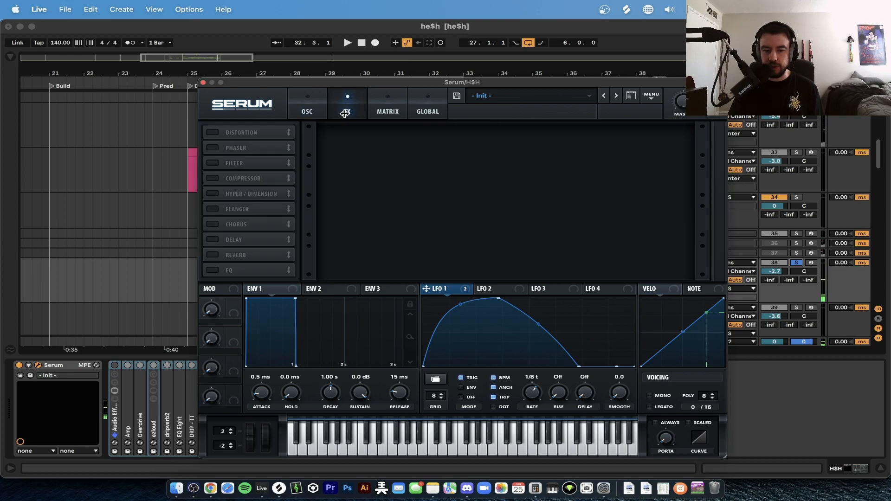
{"action": "left_click", "coordinate": [213, 132]}
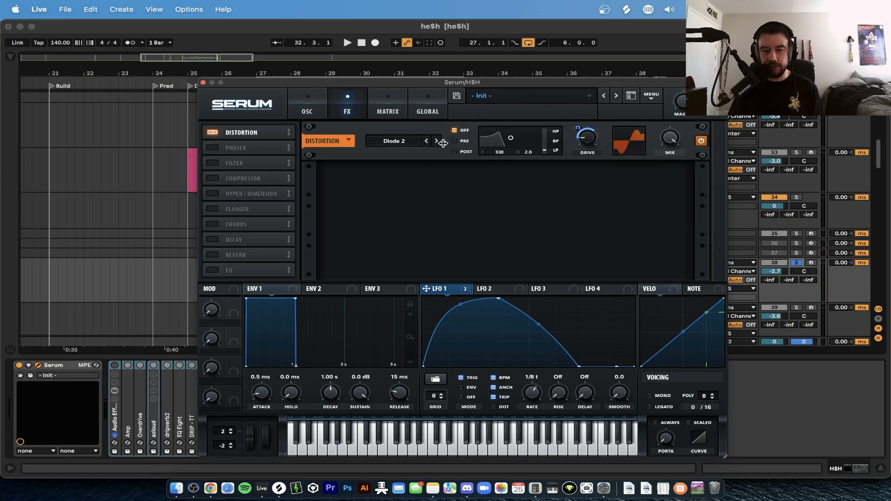
{"action": "mouse_move", "coordinate": [590, 143]}
{"action": "left_click_drag", "start_coordinate": [582, 131], "coordinate": [577, 129]}
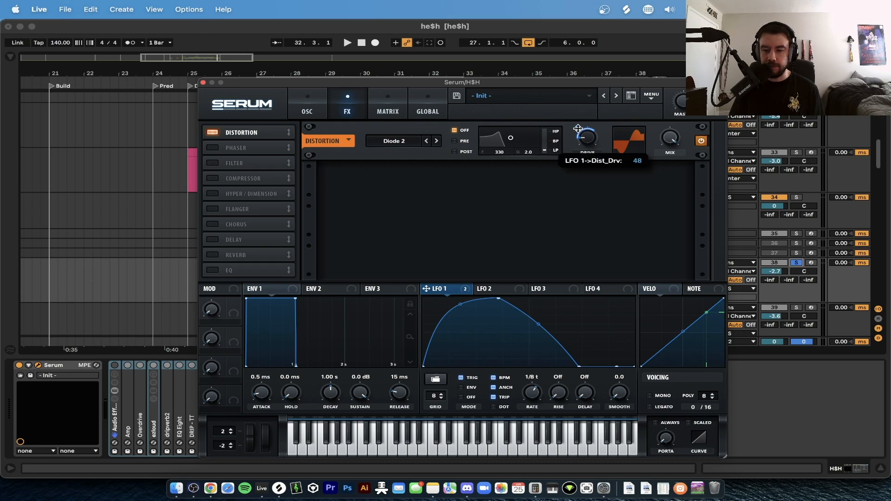
{"action": "key", "text": "space"}
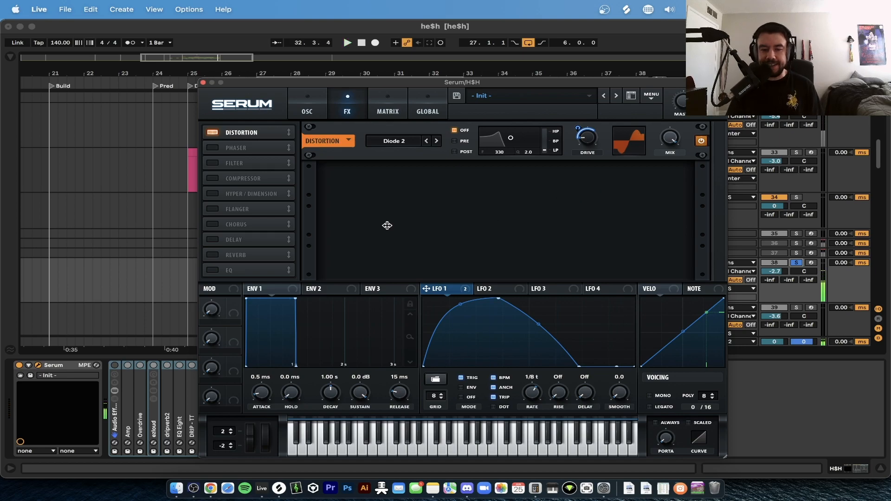
Turn on the Phaser effect, check its rate, depth, frequency and feedback, and compare the bass with it bypassed
{"action": "left_click", "coordinate": [234, 148]}
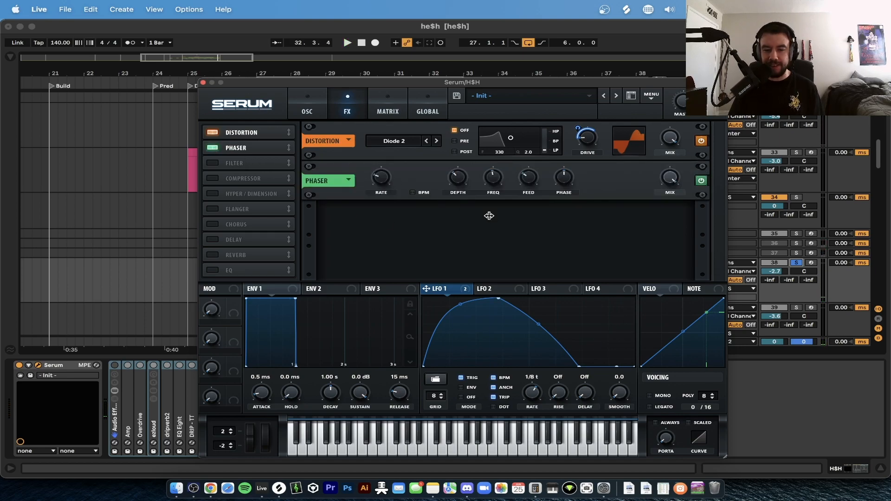
{"action": "mouse_move", "coordinate": [378, 182]}
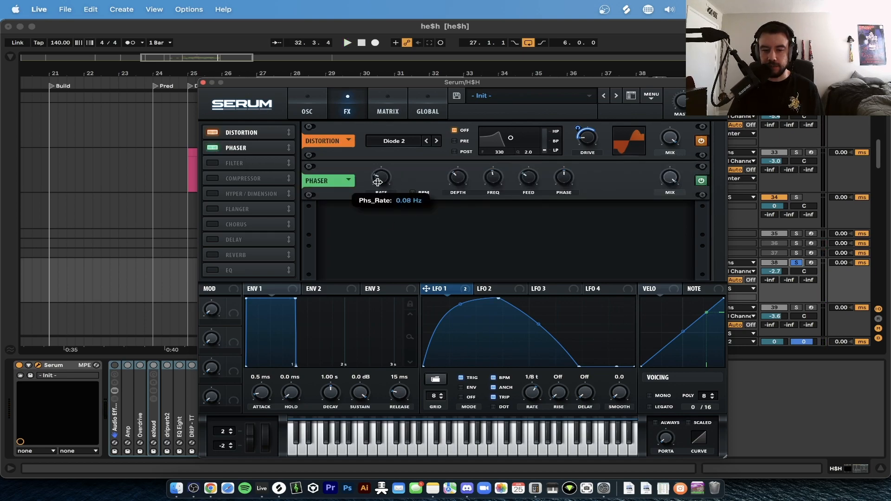
{"action": "mouse_move", "coordinate": [453, 180]}
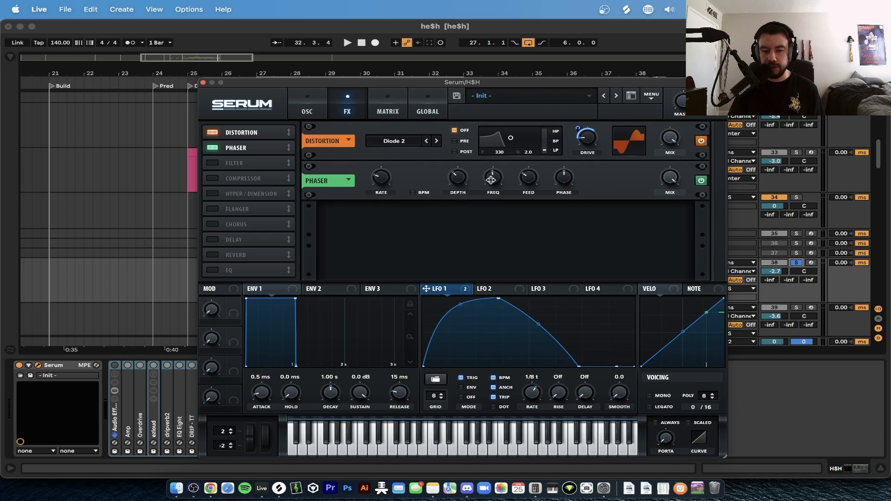
{"action": "mouse_move", "coordinate": [491, 179]}
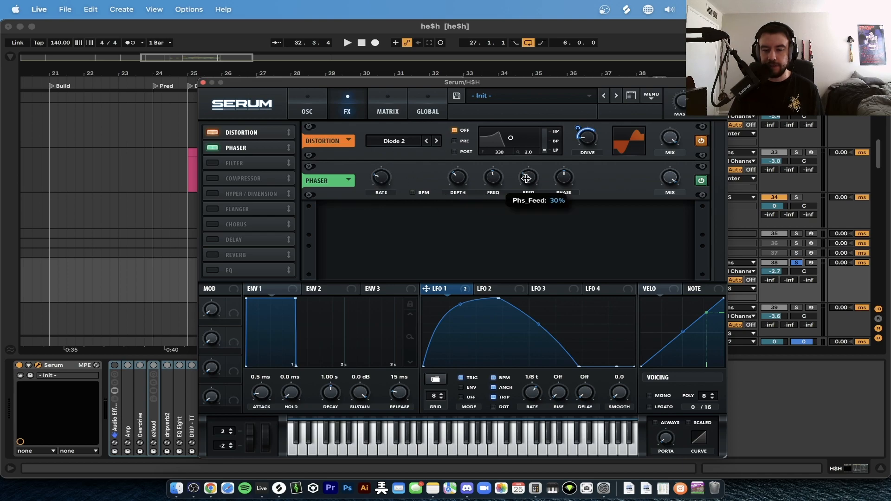
{"action": "key", "text": "space"}
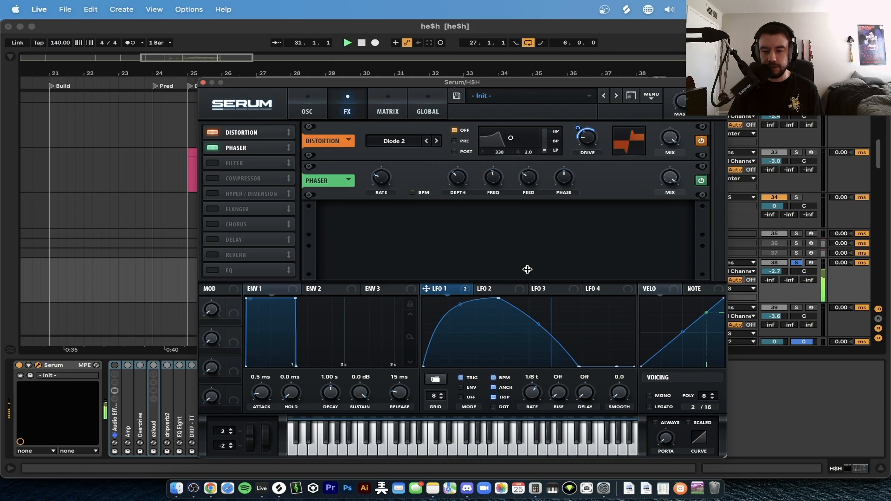
{"action": "left_click", "coordinate": [700, 181]}
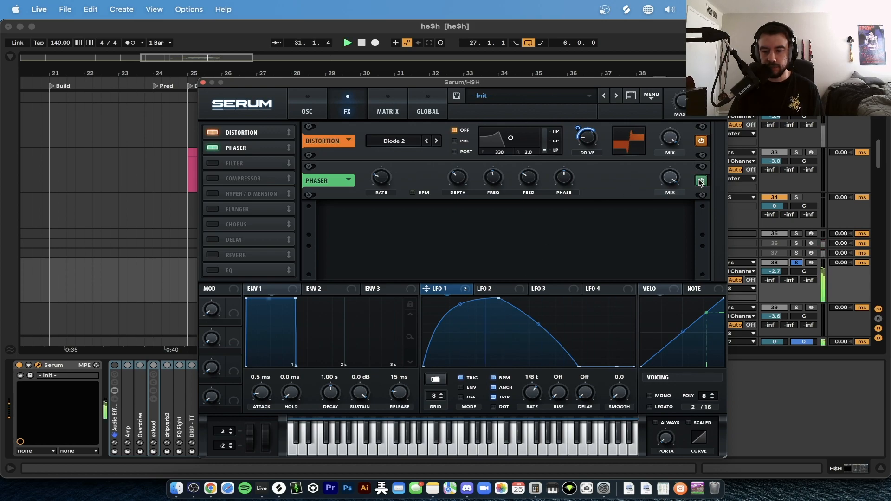
Turn on the Filter effect and check its Formant-II choice among the Misc types and its knob settings
{"action": "left_click", "coordinate": [212, 163]}
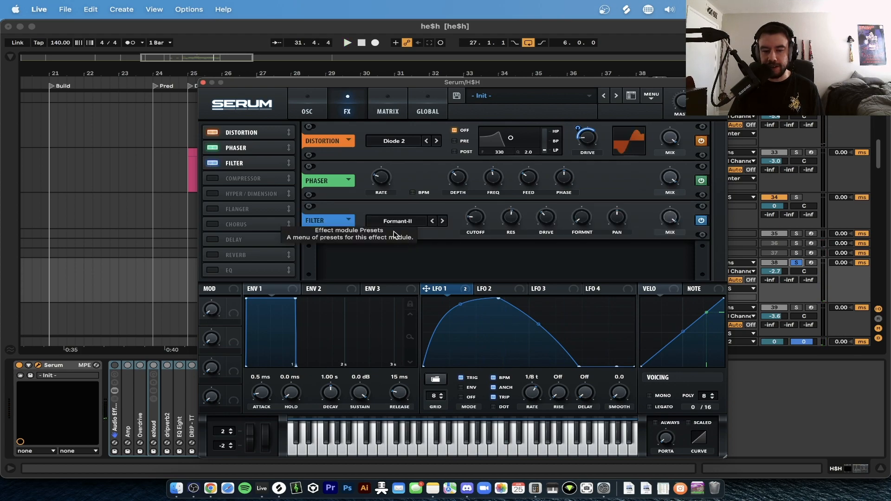
{"action": "left_click", "coordinate": [409, 222]}
{"action": "mouse_move", "coordinate": [412, 269]}
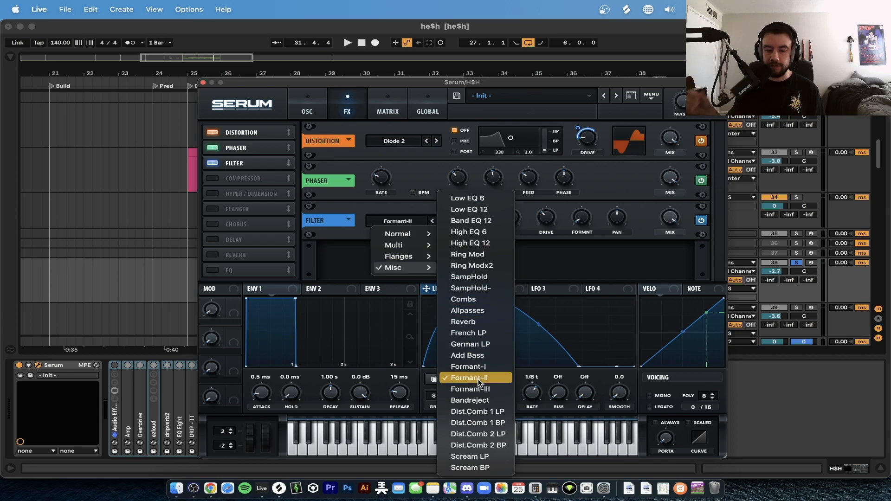
{"action": "left_click", "coordinate": [559, 261]}
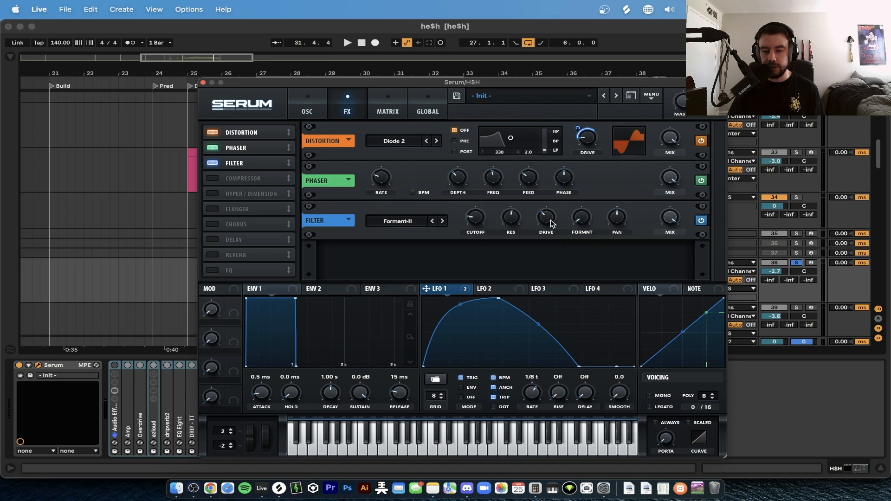
Play the bass and compare it with the Formant-II effect filter off and on, leaving the filter on
{"action": "key", "text": "space"}
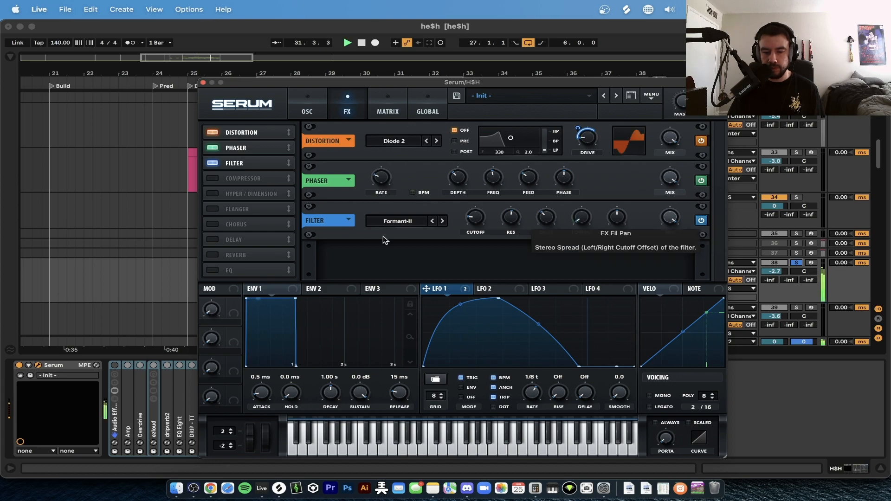
{"action": "key", "text": "space"}
{"action": "left_click", "coordinate": [214, 163]}
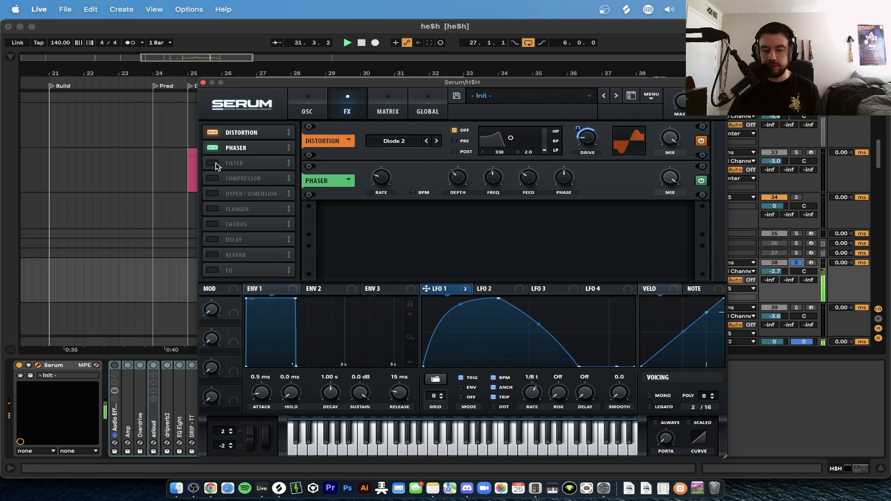
{"action": "left_click", "coordinate": [213, 163]}
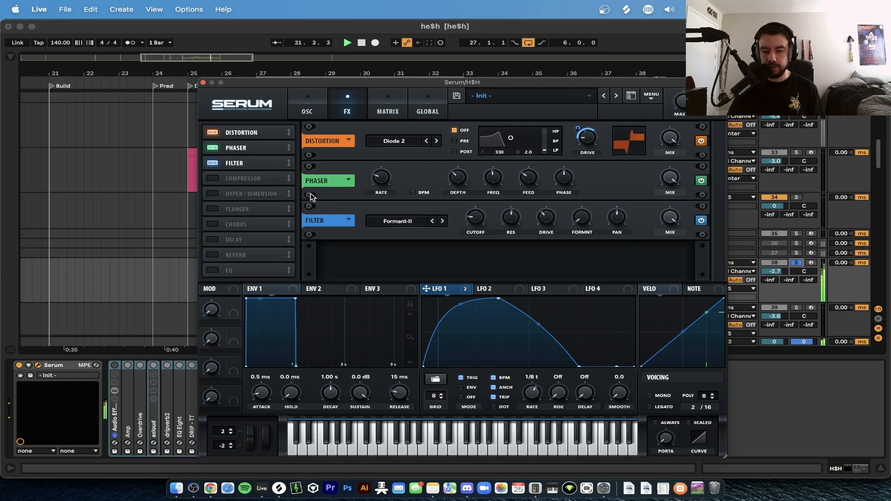
{"action": "key", "text": "space"}
Turn on the multiband Compressor effect, check its gain and listen to the complete effects chain
{"action": "left_click", "coordinate": [213, 179]}
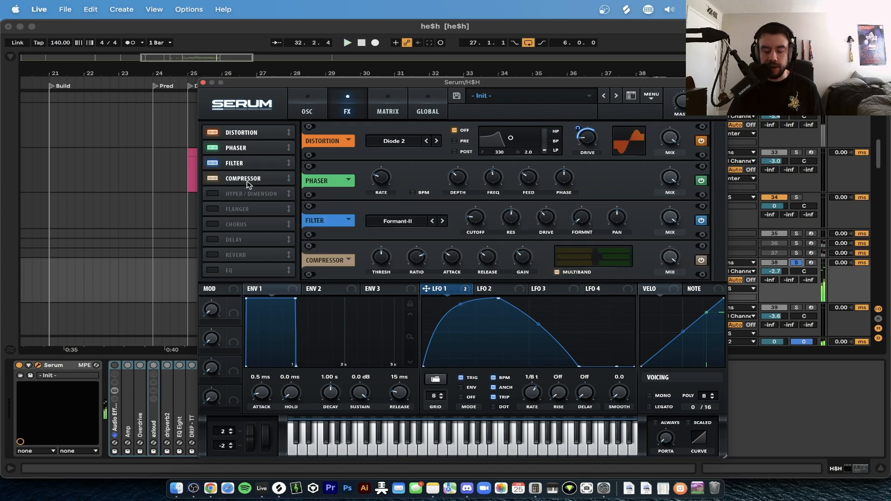
{"action": "mouse_move", "coordinate": [522, 258]}
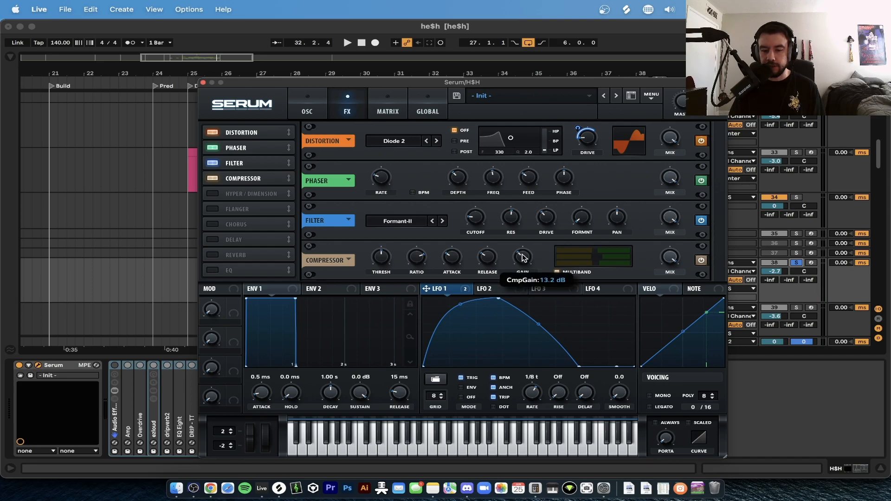
{"action": "key", "text": "space"}
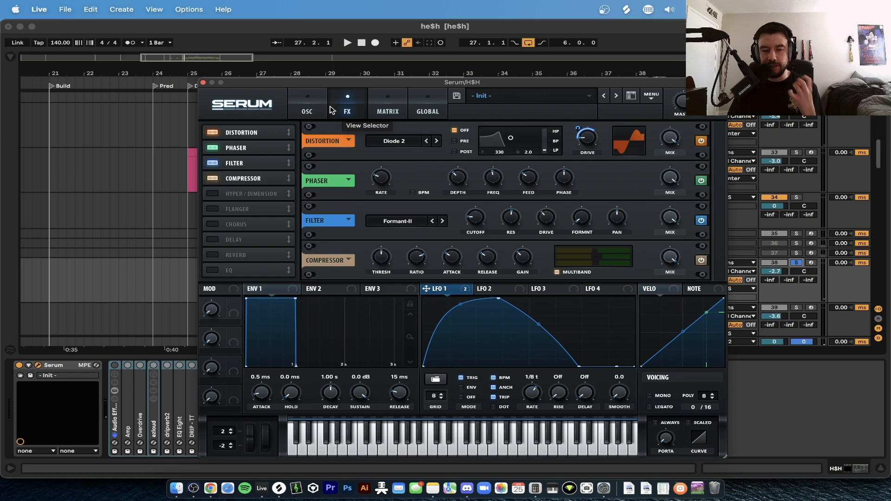
Move the Serum window off the arrangement, unsolo the H$H track and play its section within the full drop
{"action": "left_click_drag", "start_coordinate": [383, 81], "coordinate": [398, 360]}
{"action": "scroll", "coordinate": [498, 294], "scroll_direction": "down", "scroll_amount": 15}
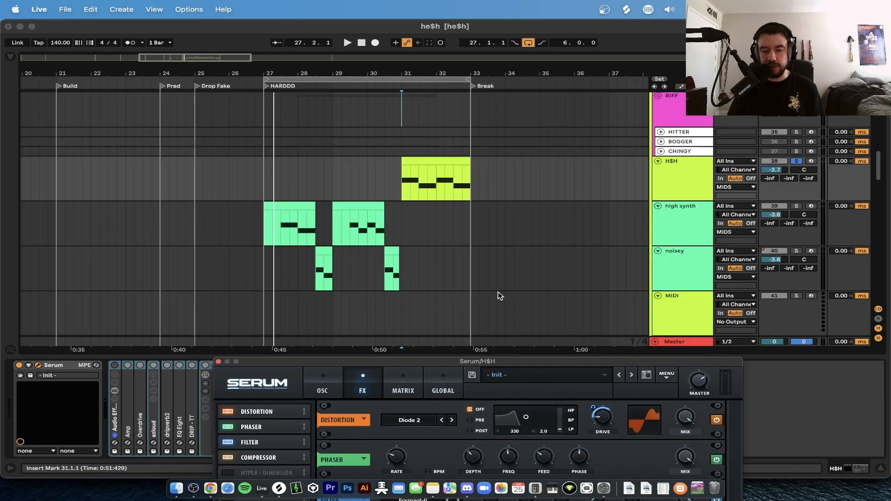
{"action": "scroll", "coordinate": [498, 294], "scroll_direction": "up", "scroll_amount": 15}
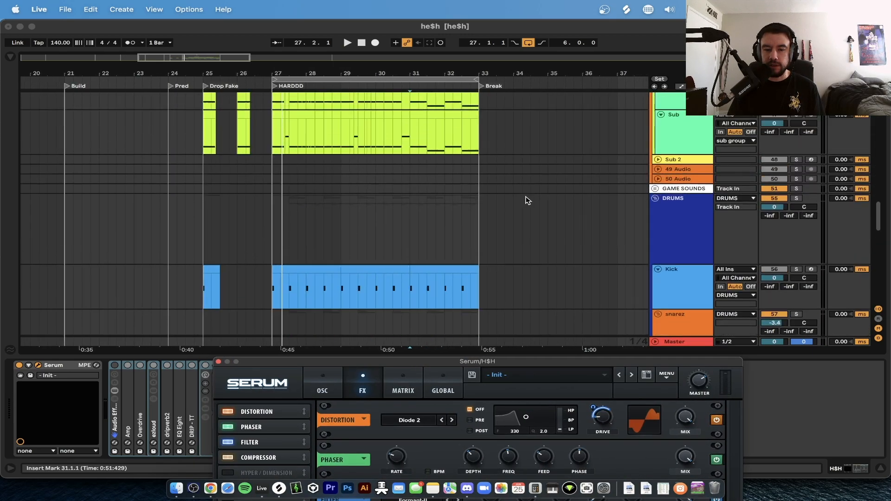
{"action": "scroll", "coordinate": [528, 199], "scroll_direction": "up", "scroll_amount": 10}
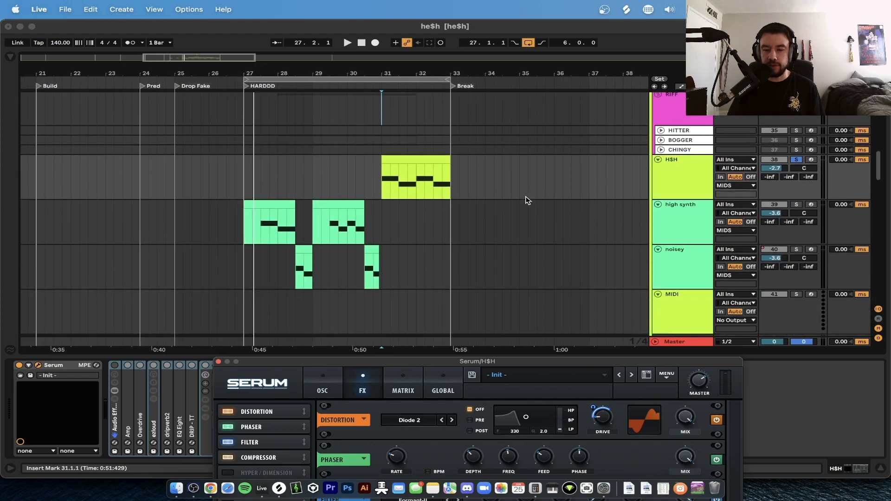
{"action": "left_click", "coordinate": [797, 159]}
{"action": "key", "text": "space"}
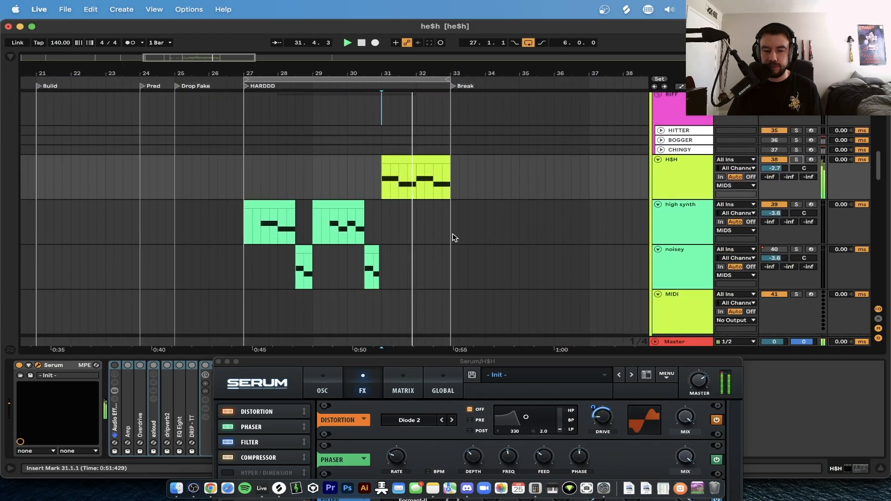
Solo the H$H track, select its clip, move Serum out of the way and examine the clip's notes
{"action": "scroll", "coordinate": [453, 233], "scroll_direction": "up", "scroll_amount": 2}
{"action": "left_click", "coordinate": [795, 206]}
{"action": "left_click", "coordinate": [400, 203]}
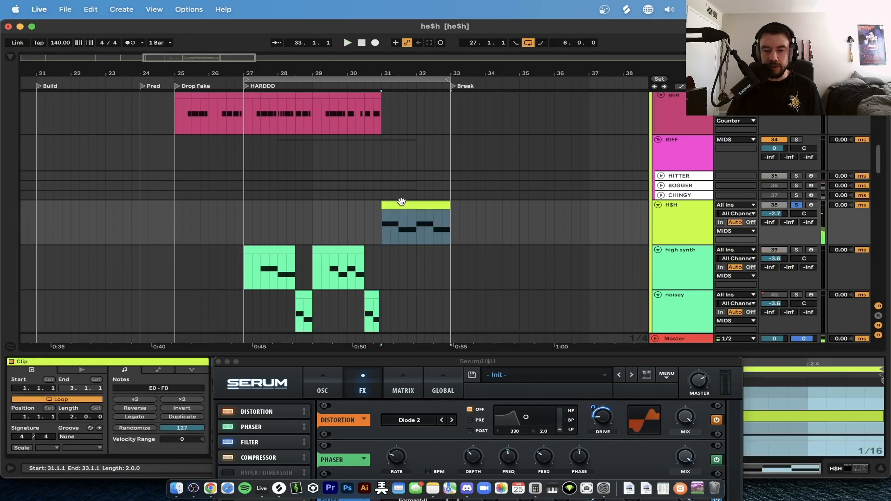
{"action": "left_click_drag", "start_coordinate": [252, 362], "coordinate": [481, 4]}
{"action": "left_click", "coordinate": [301, 408]}
{"action": "left_click", "coordinate": [438, 421]}
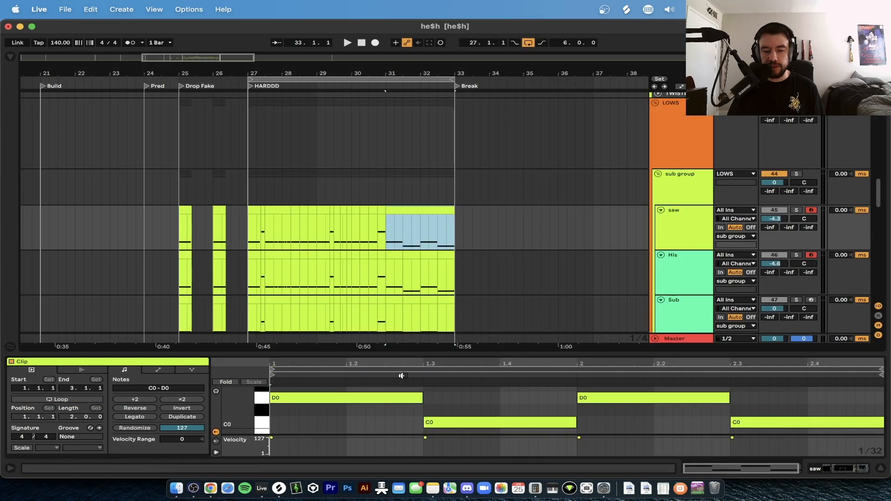
Enlarge the note editor and examine the low notes of the saw track's clip at bar 31
{"action": "left_click_drag", "start_coordinate": [341, 352], "coordinate": [341, 238]}
{"action": "left_click", "coordinate": [279, 300]}
{"action": "left_click", "coordinate": [382, 325]}
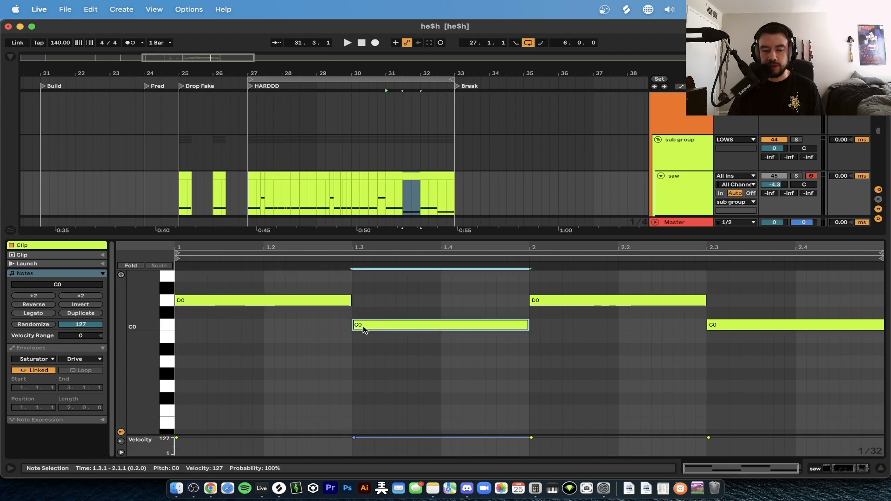
{"action": "left_click", "coordinate": [297, 324]}
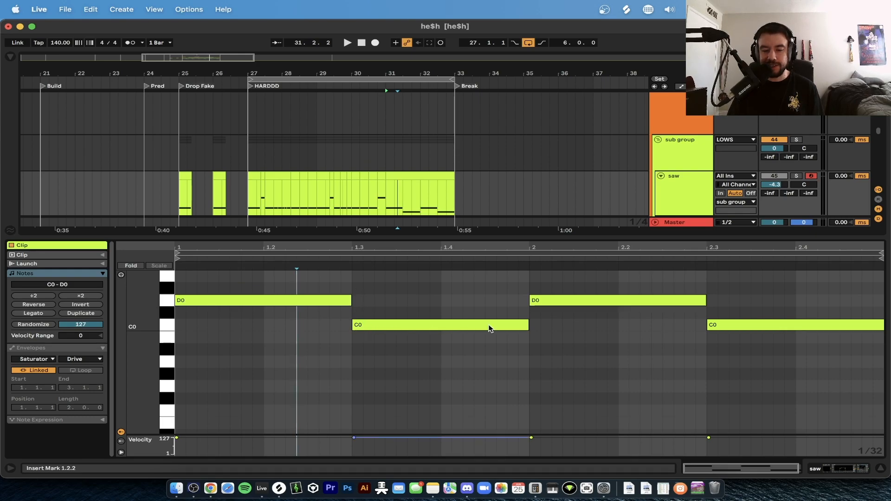
Close the saw clip's note editor and open the H$H track's clip to view its notes
{"action": "key", "text": "super+alt+l"}
{"action": "scroll", "coordinate": [439, 234], "scroll_direction": "up", "scroll_amount": 10}
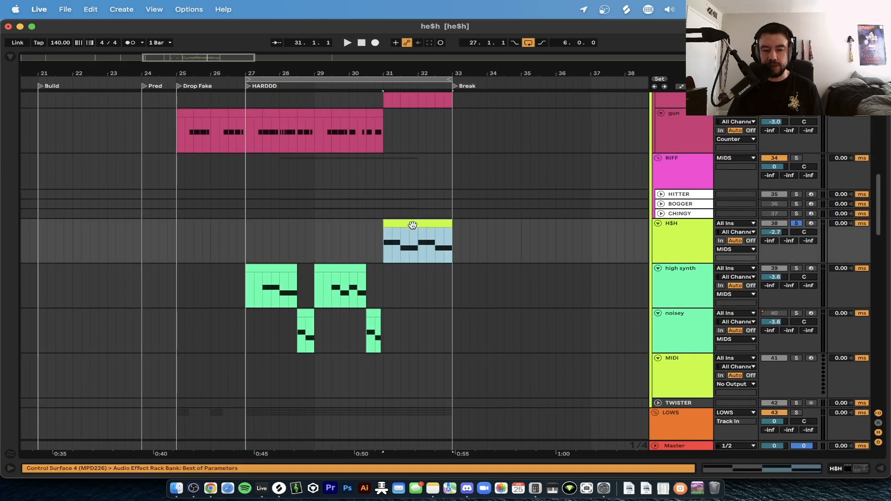
{"action": "double_click", "coordinate": [412, 225]}
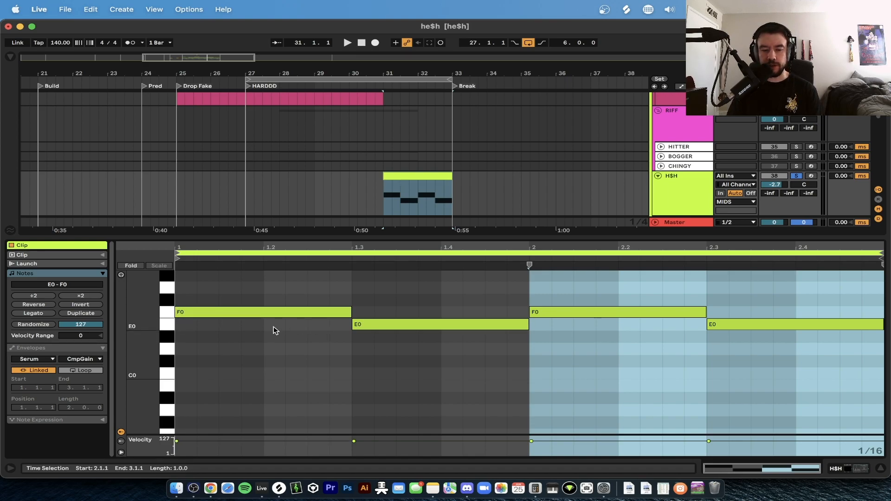
Switch from the clip's notes to the H$H track's device chain and ungroup its audio effect rack
{"action": "scroll", "coordinate": [218, 429], "scroll_direction": "down", "scroll_amount": 1}
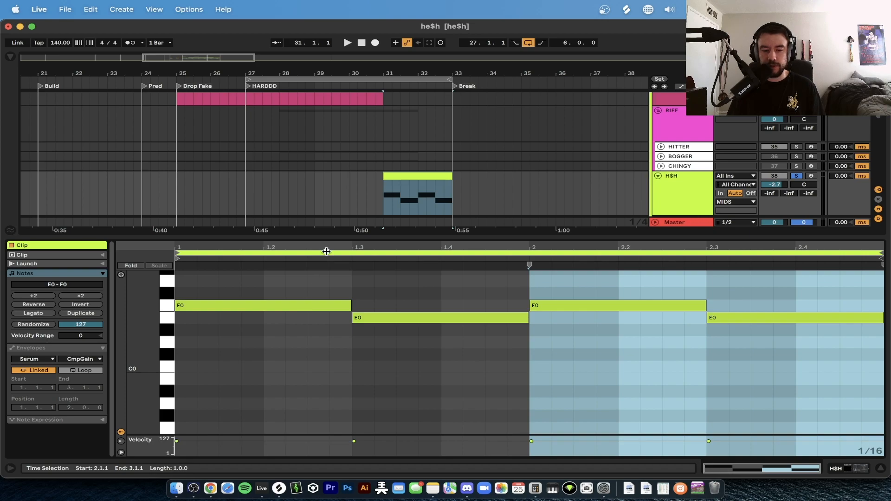
{"action": "key", "text": "super+alt+l"}
{"action": "left_click", "coordinate": [678, 194]}
{"action": "key", "text": "super+alt+l"}
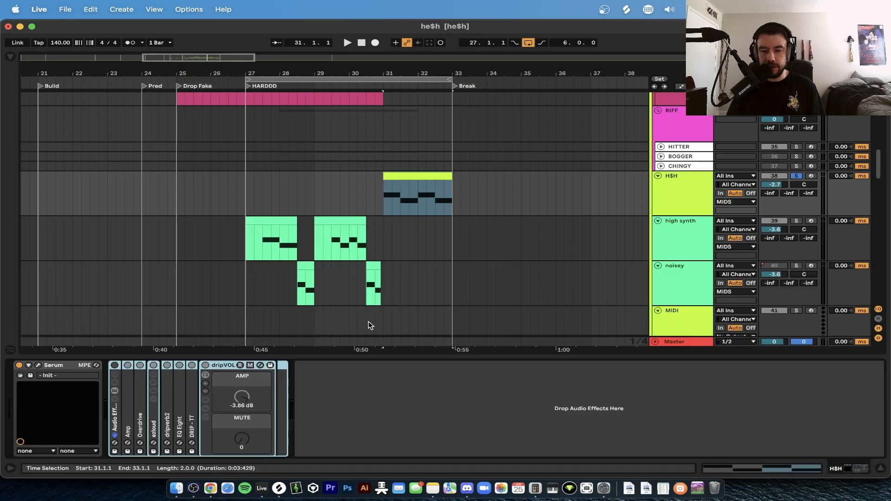
{"action": "right_click", "coordinate": [116, 412]}
{"action": "left_click", "coordinate": [148, 344]}
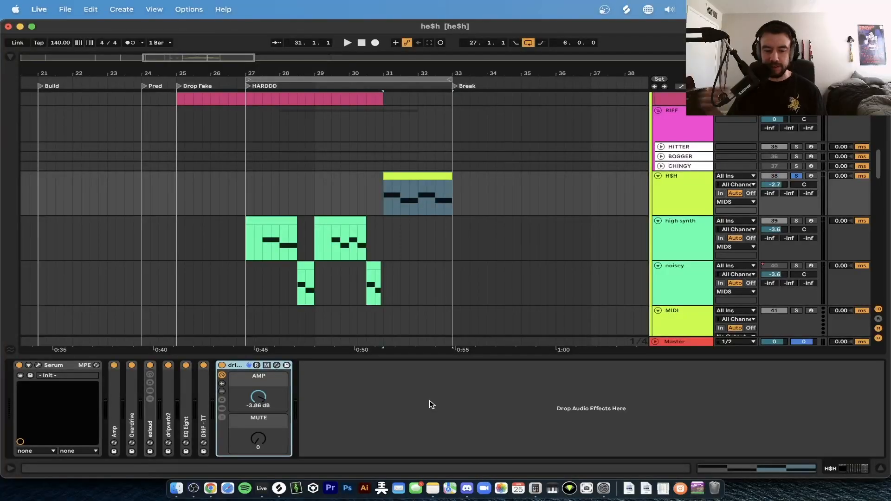
Bypass all audio effects after Serum on the H$H track, unfold Amp and play the dry sound
{"action": "left_click", "coordinate": [150, 366]}
{"action": "left_click", "coordinate": [168, 365]}
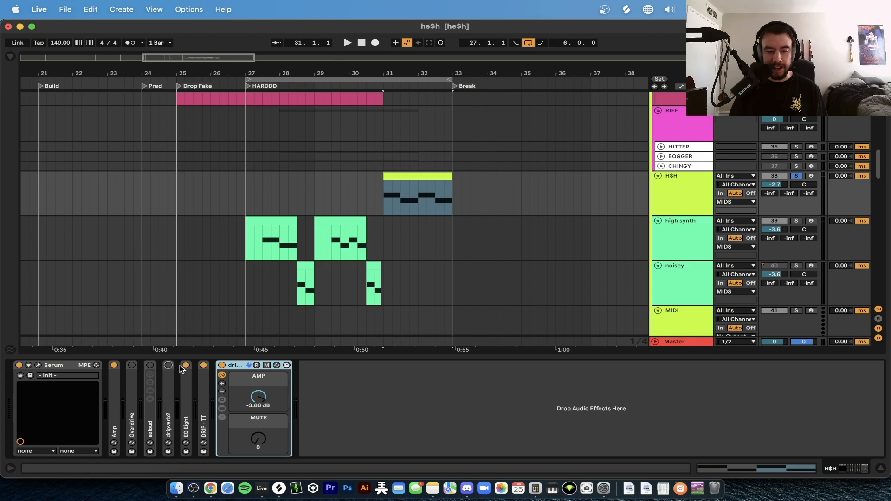
{"action": "left_click", "coordinate": [186, 366]}
{"action": "double_click", "coordinate": [117, 422]}
{"action": "left_click", "coordinate": [398, 366]}
{"action": "left_click", "coordinate": [114, 365]}
{"action": "key", "text": "space"}
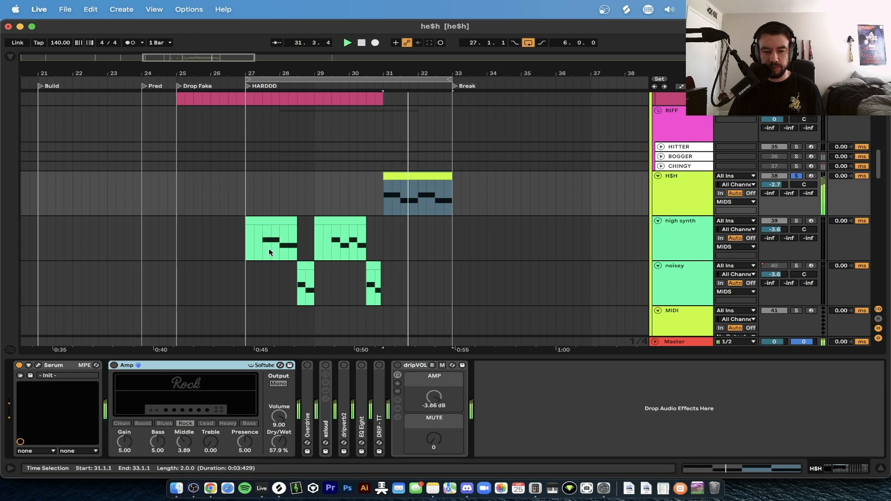
Turn Amp, Overdrive and the ezloud rack back on, unfolding Overdrive and ezloud to show their settings
{"action": "left_click", "coordinate": [114, 365]}
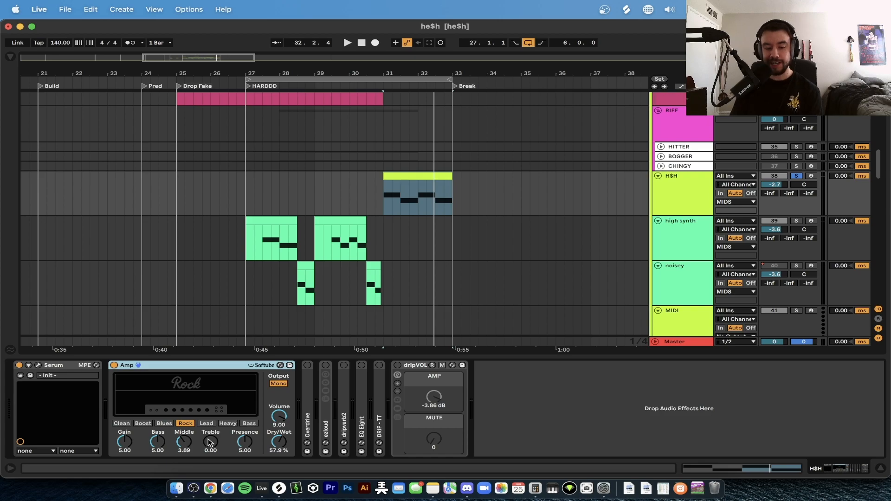
{"action": "double_click", "coordinate": [305, 402]}
{"action": "left_click", "coordinate": [306, 365]}
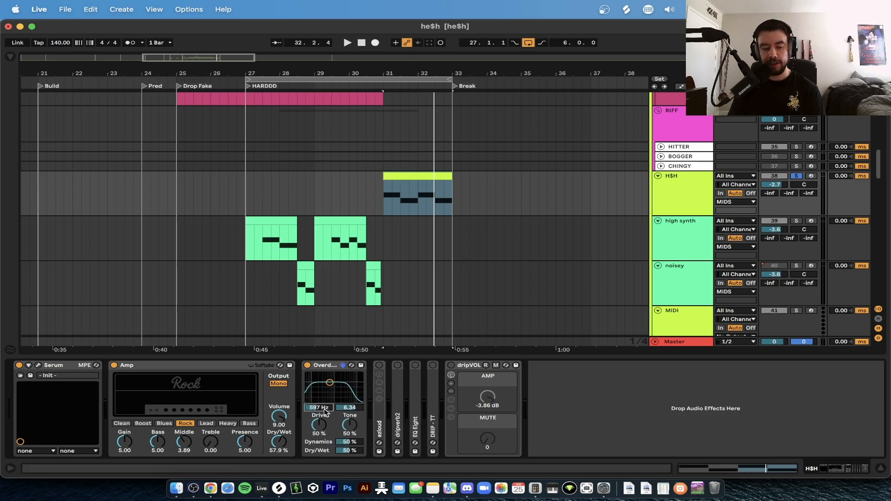
{"action": "double_click", "coordinate": [379, 410]}
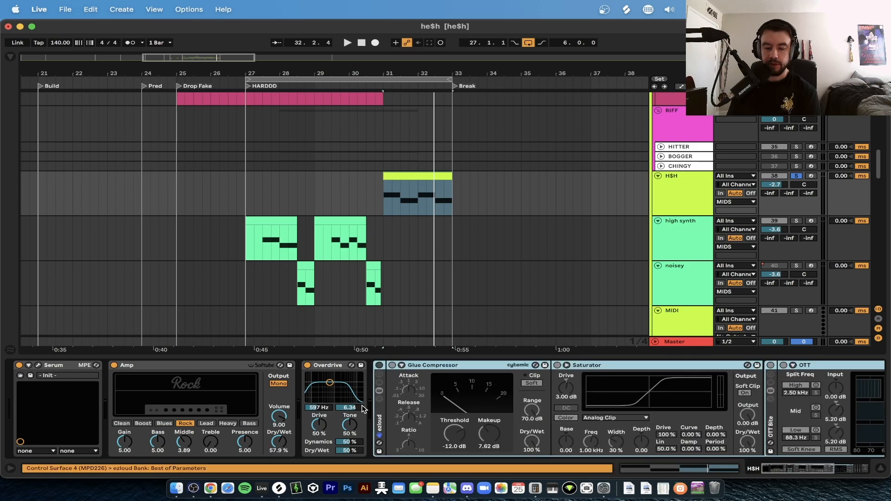
{"action": "left_click", "coordinate": [379, 365]}
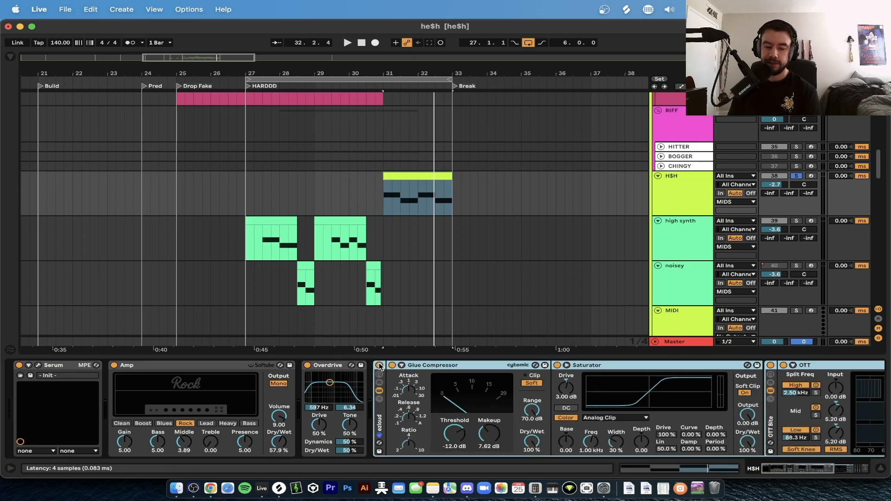
Examine the Glue Compressor, Saturator and OTT inside the ezloud rack, and fold the rack up
{"action": "scroll", "coordinate": [353, 376], "scroll_direction": "right", "scroll_amount": 4}
{"action": "left_click", "coordinate": [297, 366]}
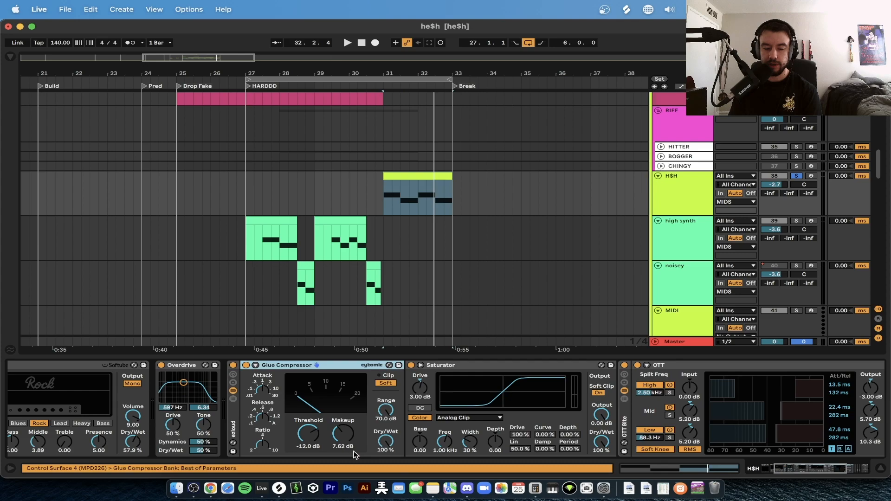
{"action": "scroll", "coordinate": [268, 437], "scroll_direction": "right", "scroll_amount": 1}
{"action": "scroll", "coordinate": [295, 433], "scroll_direction": "right", "scroll_amount": 2}
{"action": "left_click", "coordinate": [313, 367]}
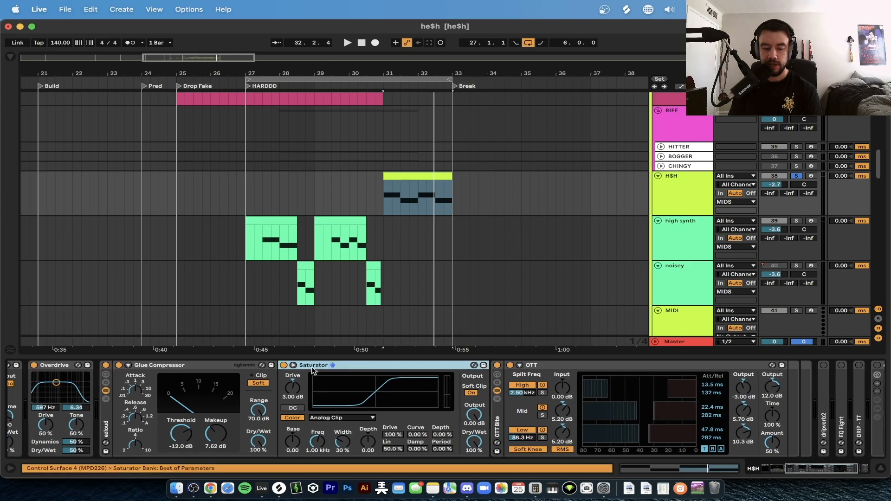
{"action": "scroll", "coordinate": [298, 405], "scroll_direction": "right", "scroll_amount": 3}
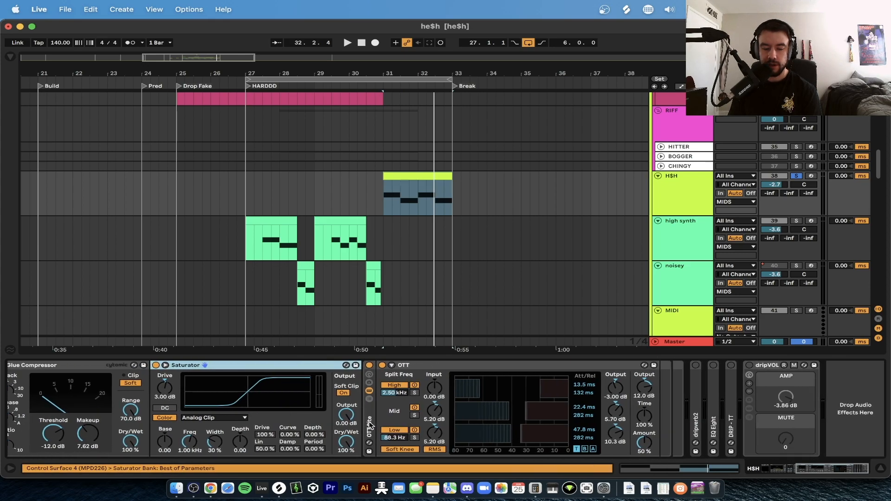
{"action": "left_click", "coordinate": [534, 368]}
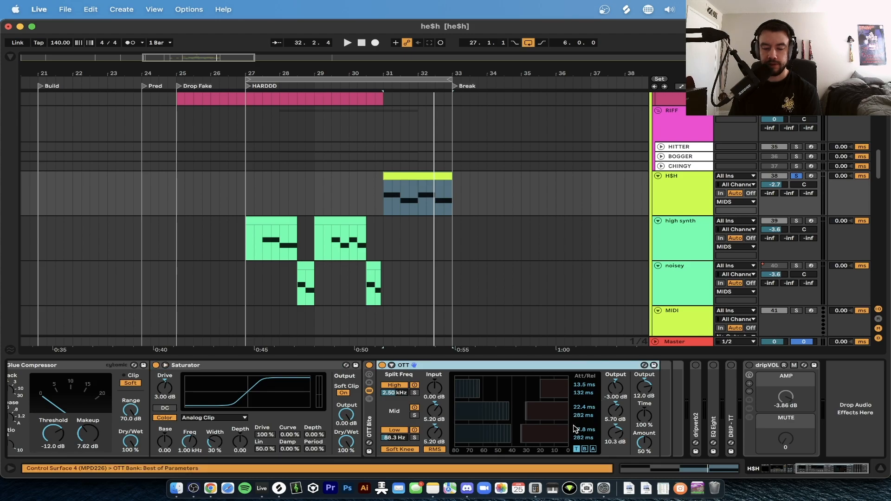
{"action": "scroll", "coordinate": [572, 415], "scroll_direction": "left", "scroll_amount": 3}
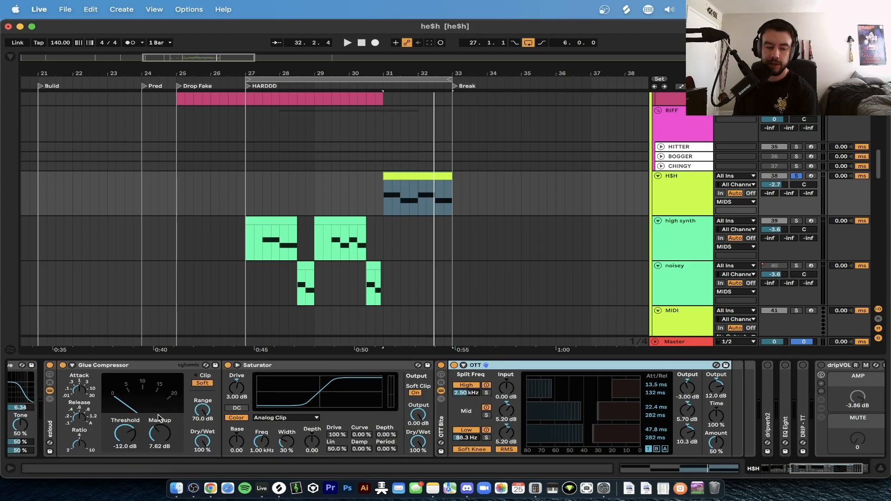
{"action": "double_click", "coordinate": [48, 431]}
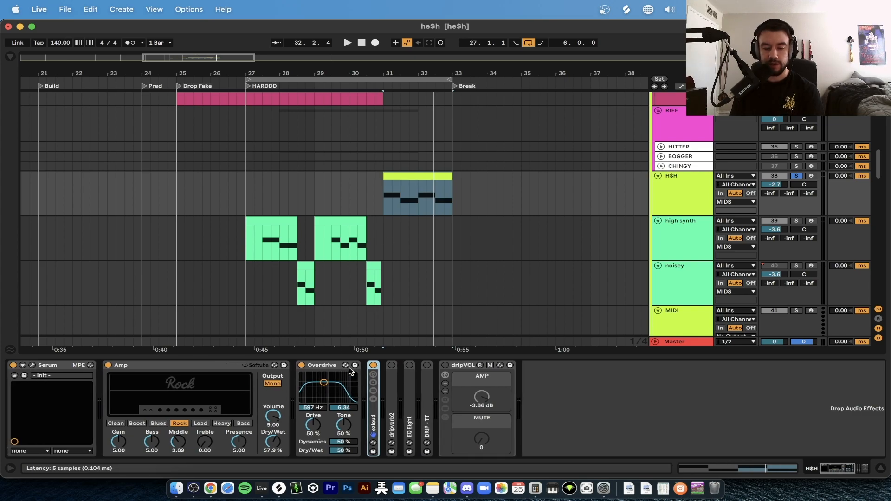
Compare the H$H sound with the ezloud rack on, off and on again by playing the section each time
{"action": "key", "text": "space"}
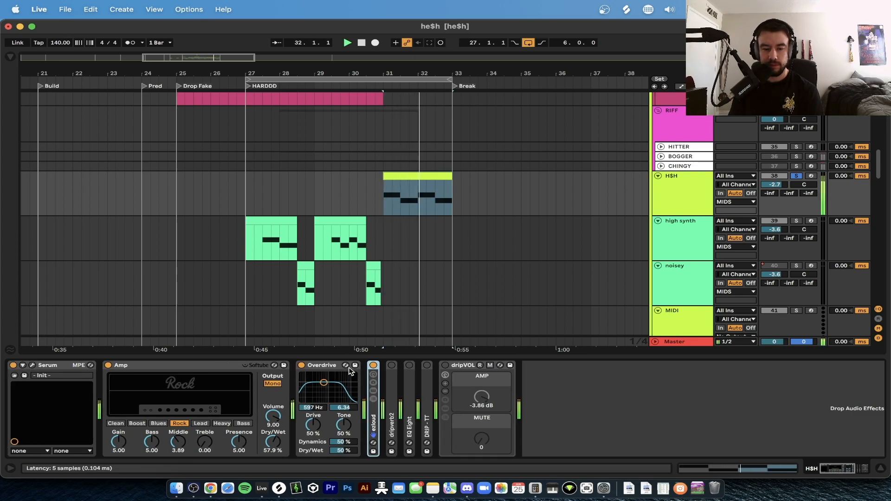
{"action": "key", "text": "space"}
{"action": "left_click", "coordinate": [373, 365]}
{"action": "key", "text": "space"}
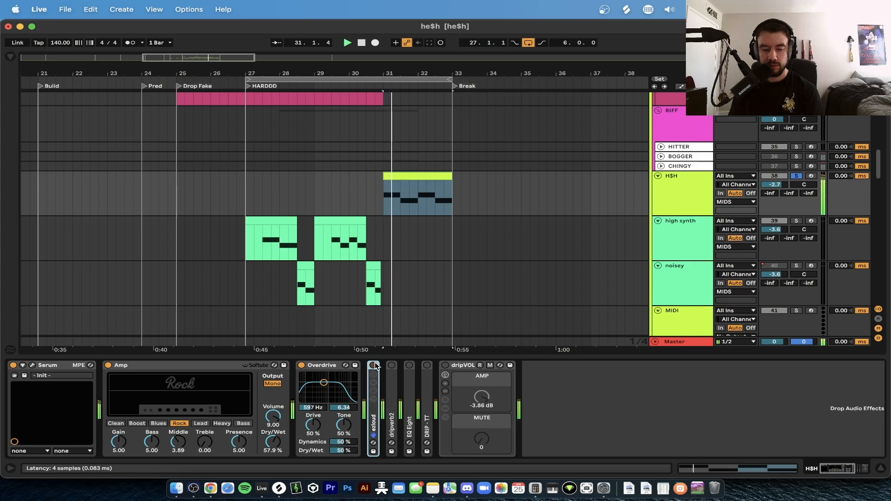
{"action": "key", "text": "space"}
{"action": "left_click", "coordinate": [374, 365]}
{"action": "key", "text": "space"}
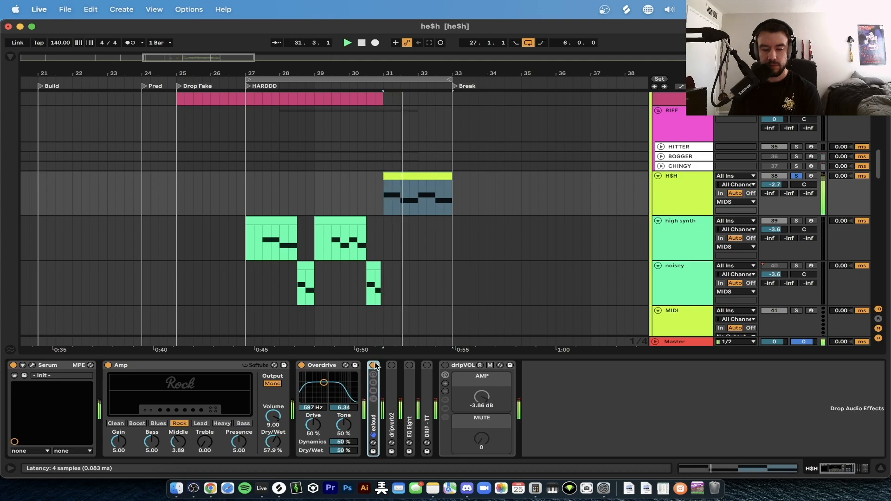
{"action": "key", "text": "space"}
Unfold the dripverb2 reverb, turn it on and play the H$H section with it
{"action": "double_click", "coordinate": [392, 381]}
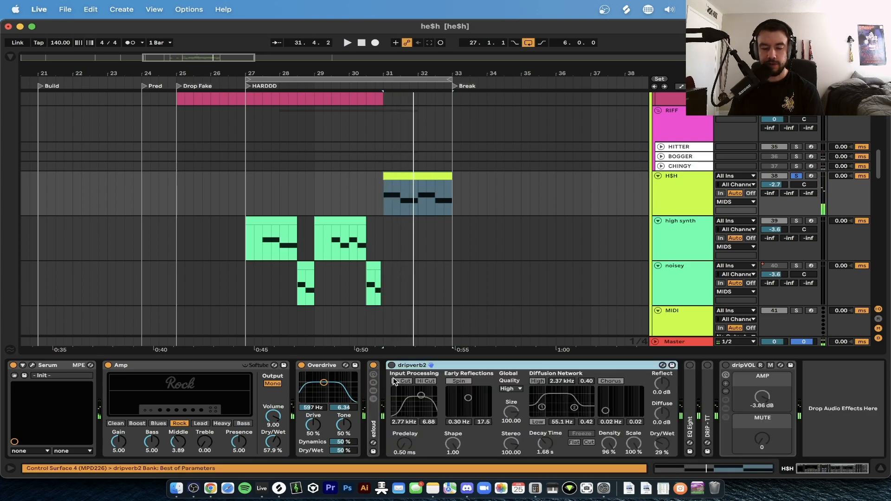
{"action": "left_click", "coordinate": [391, 365]}
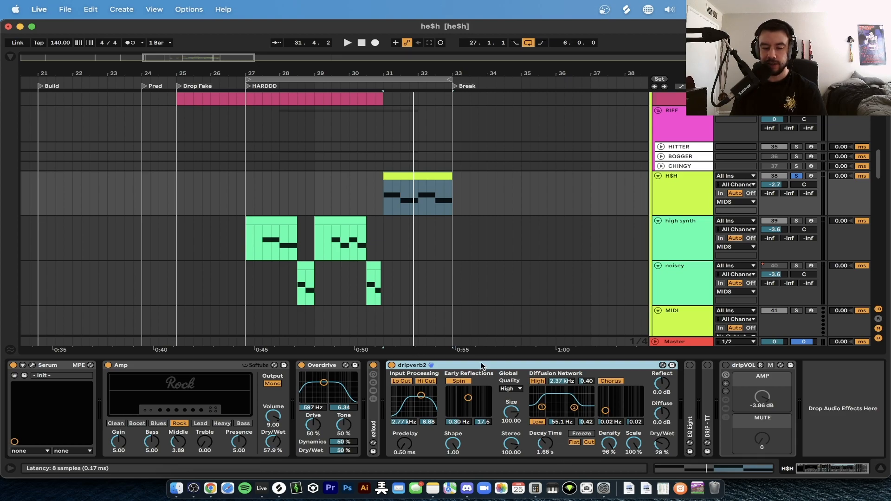
{"action": "key", "text": "space"}
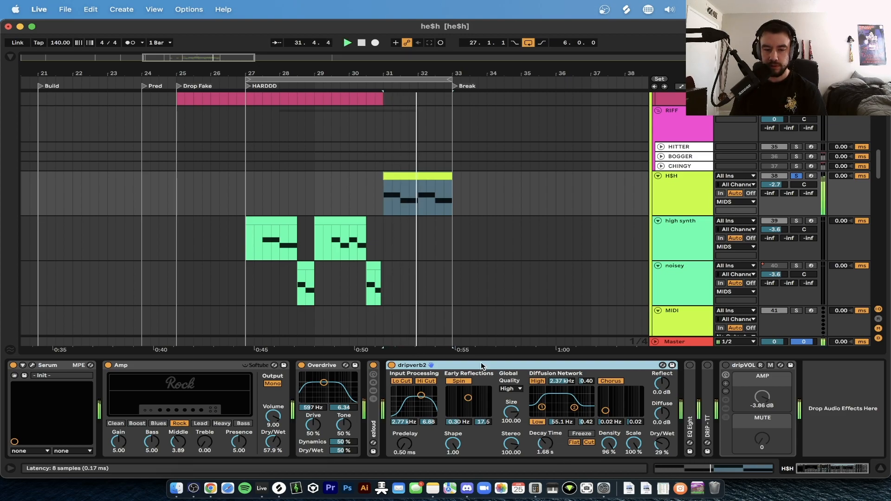
Stop playback, unfold EQ Eight, turn it on and play the H$H section through it
{"action": "double_click", "coordinate": [689, 395]}
{"action": "key", "text": "space"}
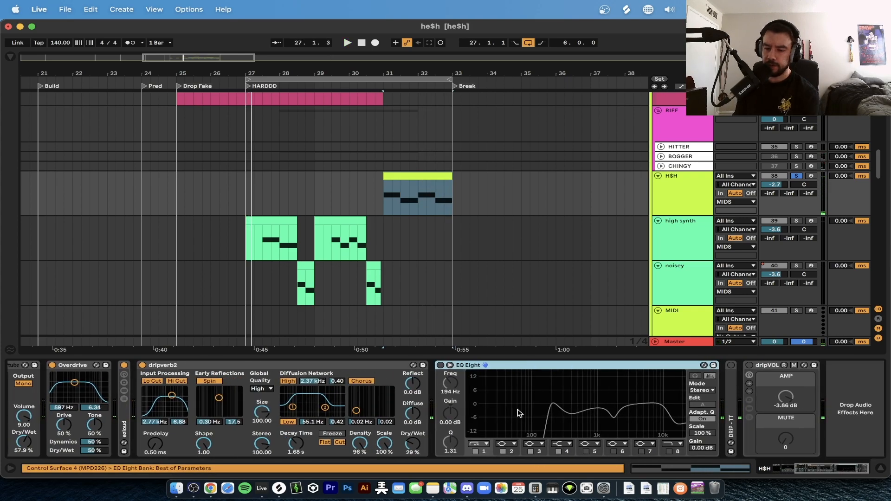
{"action": "left_click", "coordinate": [441, 366]}
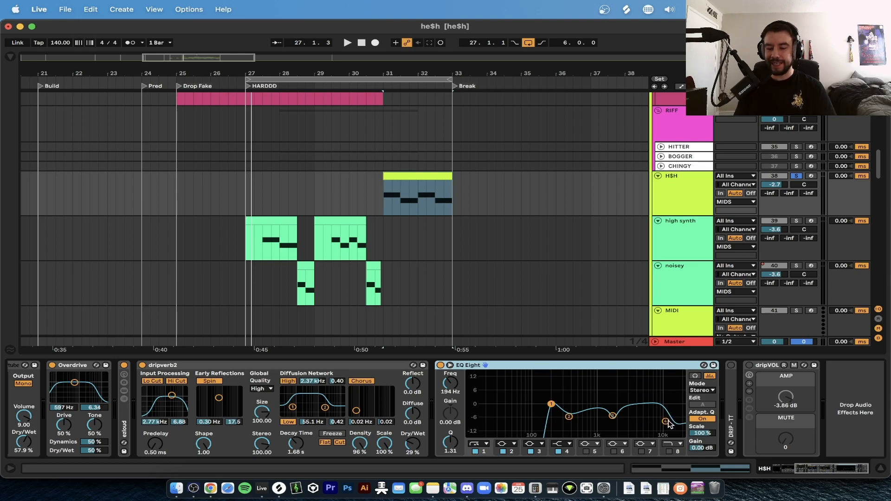
{"action": "key", "text": "space"}
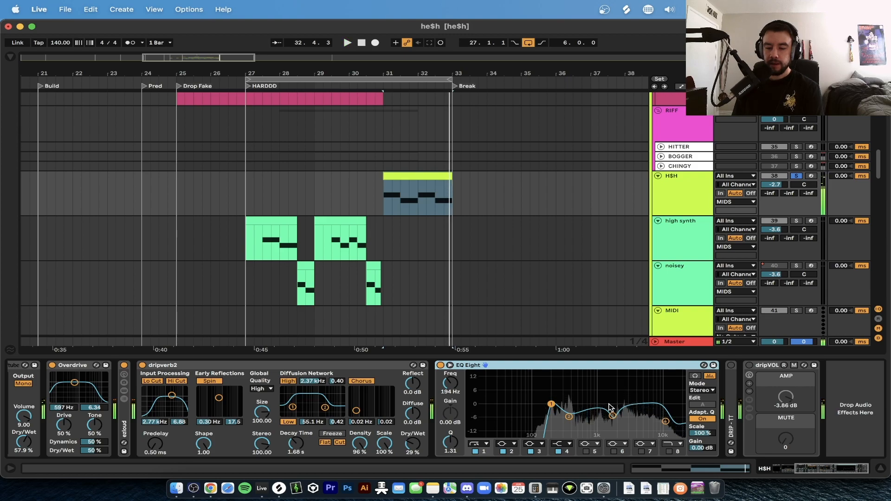
Unfold and turn on DRIP - TT, play the section through it, and turn dripVOL back on
{"action": "double_click", "coordinate": [731, 424]}
{"action": "left_click", "coordinate": [578, 365]}
{"action": "scroll", "coordinate": [618, 390], "scroll_direction": "right", "scroll_amount": 3}
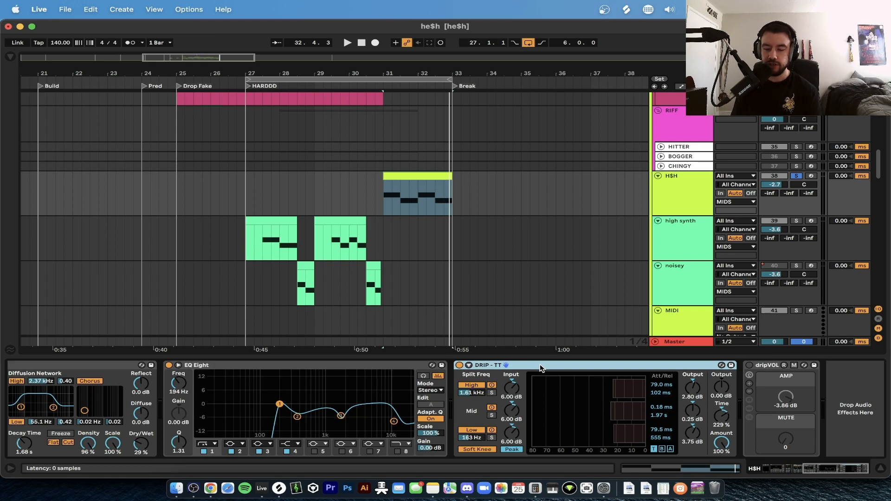
{"action": "key", "text": "space"}
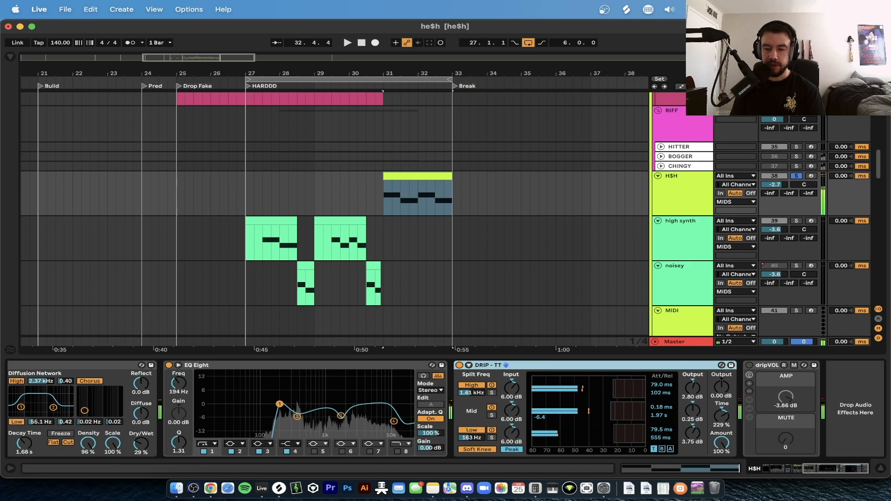
{"action": "left_click", "coordinate": [796, 176]}
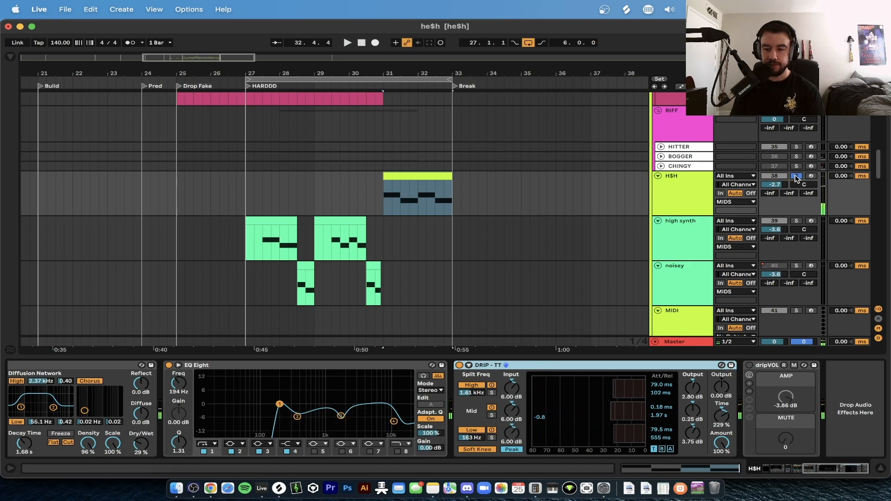
{"action": "left_click", "coordinate": [766, 367]}
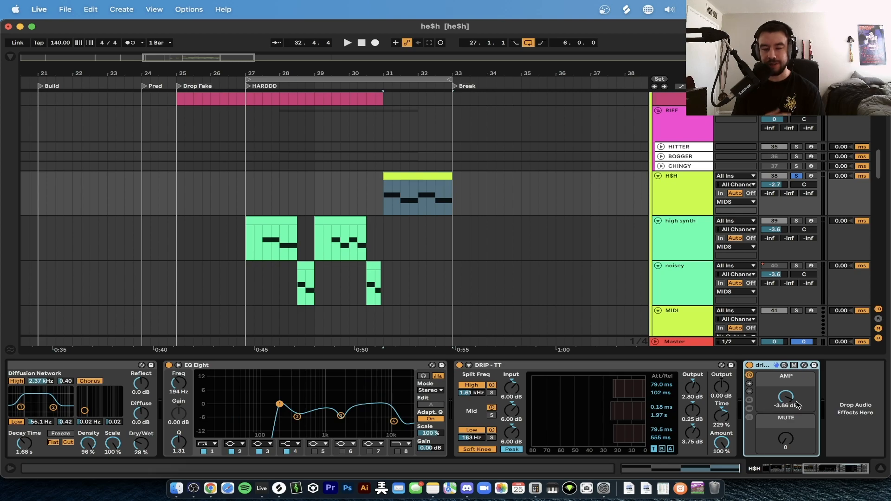
Unsolo the H$H track, hide the device chain and play the HARDDD section in the full mix
{"action": "left_click", "coordinate": [796, 176]}
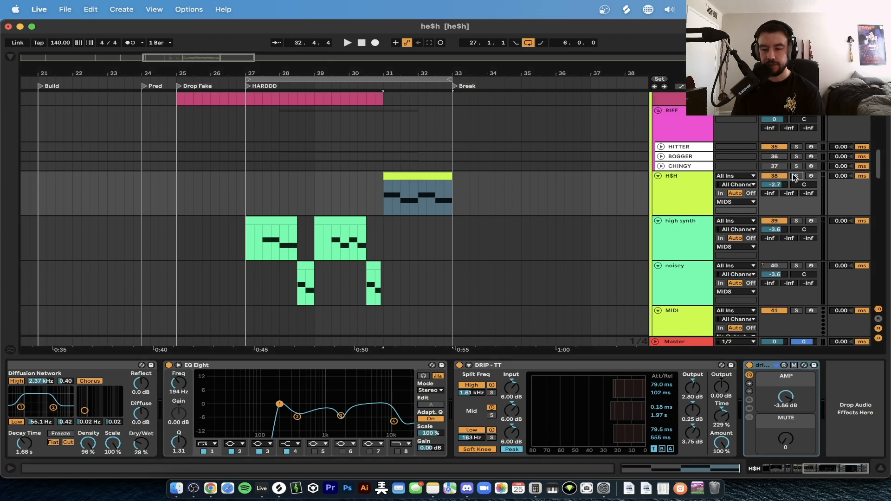
{"action": "key", "text": "space"}
{"action": "key", "text": "alt+super+l"}
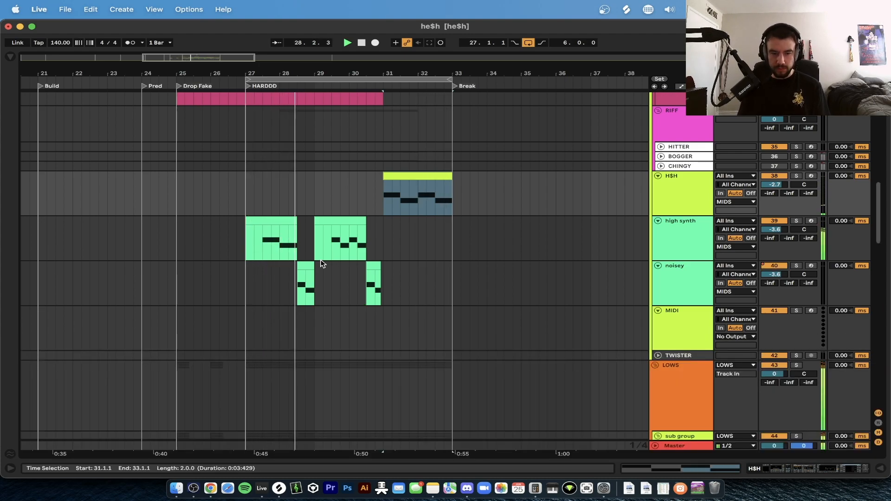
{"action": "key", "text": "space"}
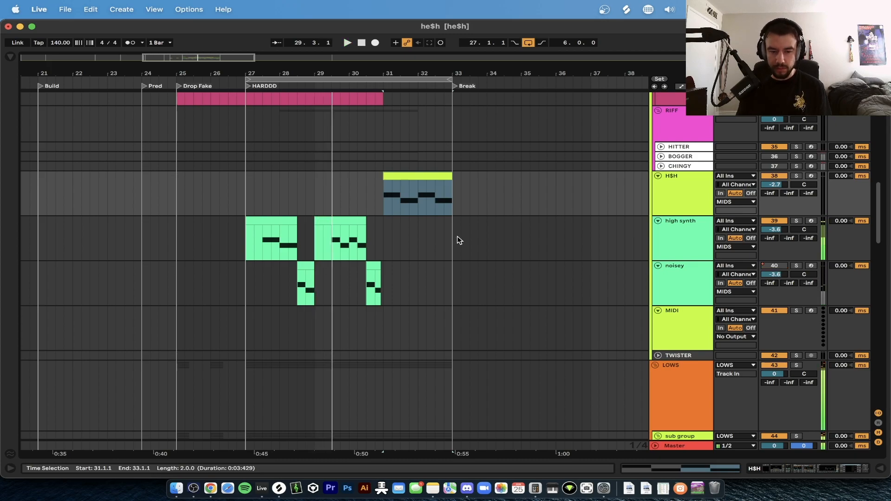
Place the insert marker at bar 31, solo the H$H track and play it from there
{"action": "left_click", "coordinate": [388, 234]}
{"action": "scroll", "coordinate": [380, 239], "scroll_direction": "up", "scroll_amount": 1}
{"action": "left_click", "coordinate": [796, 176]}
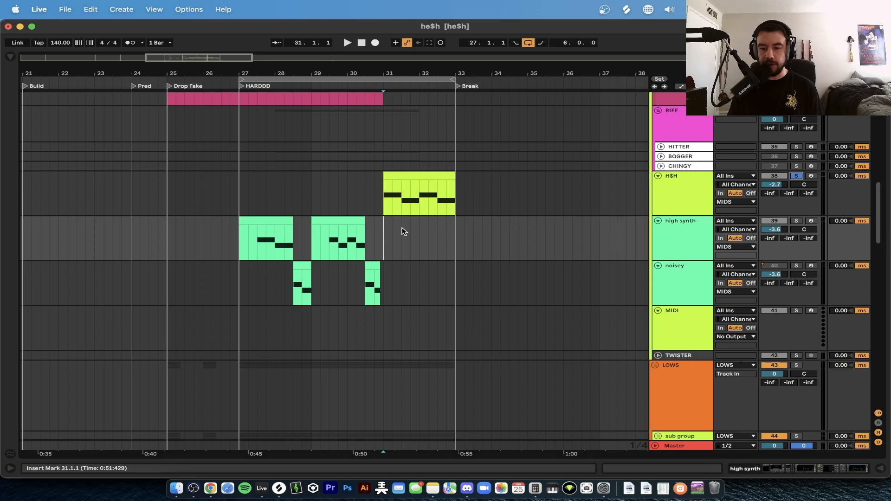
{"action": "key", "text": "space"}
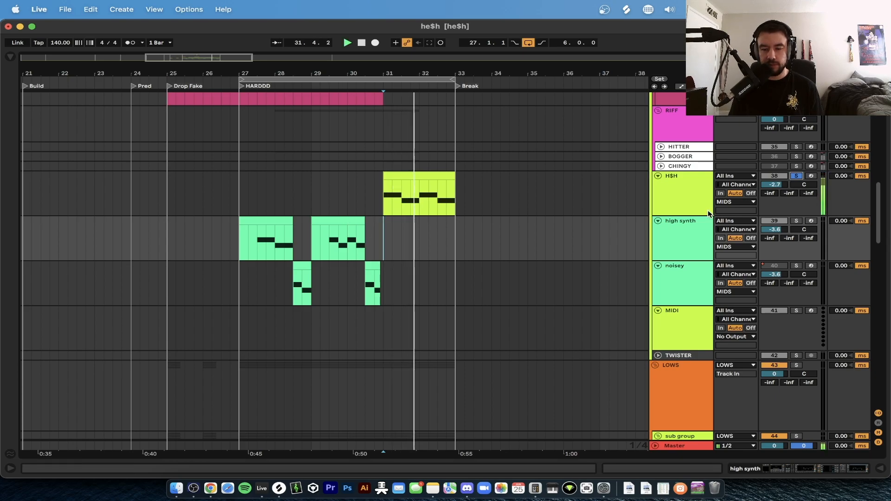
Find the sub group with its saw, His and Sub tracks, solo it and play from bar 31
{"action": "scroll", "coordinate": [549, 229], "scroll_direction": "down", "scroll_amount": 10}
{"action": "scroll", "coordinate": [549, 229], "scroll_direction": "down", "scroll_amount": 2}
{"action": "scroll", "coordinate": [550, 230], "scroll_direction": "up", "scroll_amount": 2}
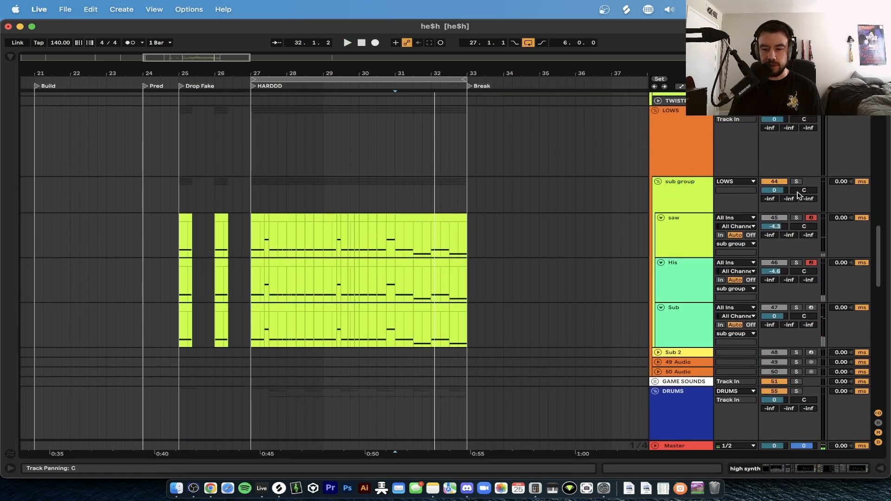
{"action": "key", "text": "space"}
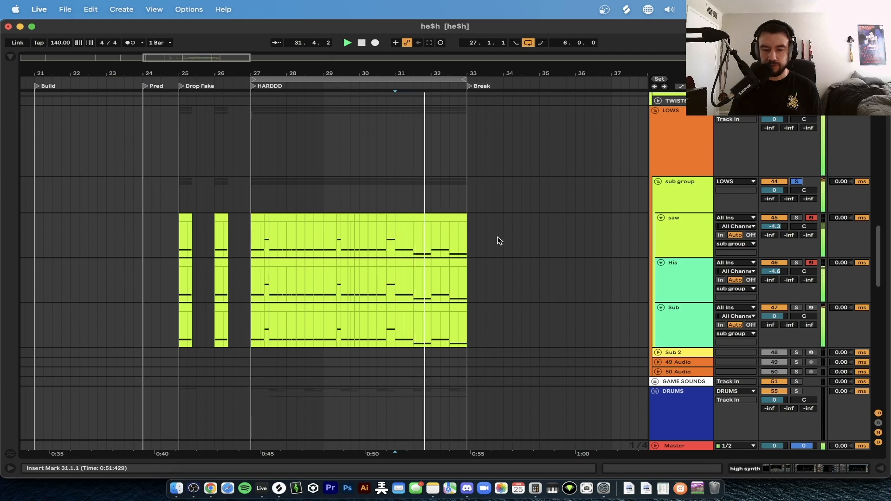
{"action": "scroll", "coordinate": [497, 237], "scroll_direction": "up", "scroll_amount": 10}
{"action": "scroll", "coordinate": [497, 237], "scroll_direction": "down", "scroll_amount": 10}
{"action": "scroll", "coordinate": [497, 237], "scroll_direction": "up", "scroll_amount": 4}
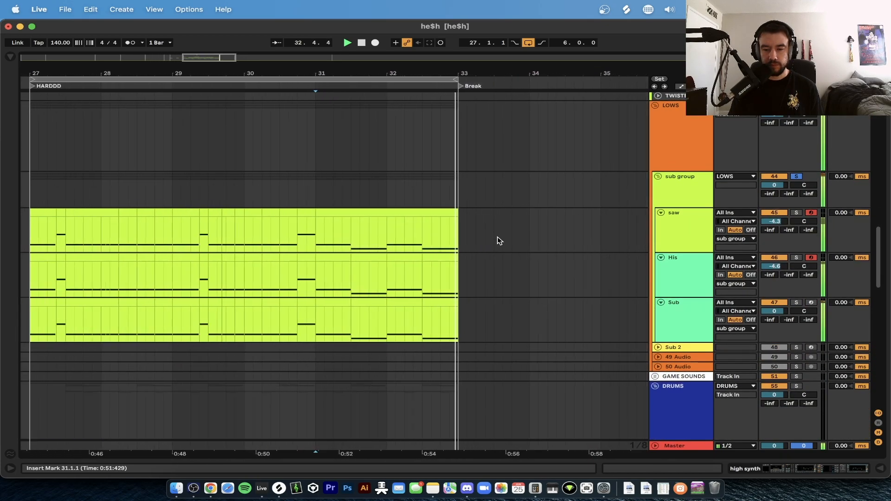
{"action": "scroll", "coordinate": [497, 237], "scroll_direction": "left", "scroll_amount": 4}
{"action": "scroll", "coordinate": [498, 240], "scroll_direction": "down", "scroll_amount": 2}
{"action": "scroll", "coordinate": [562, 247], "scroll_direction": "right", "scroll_amount": 3}
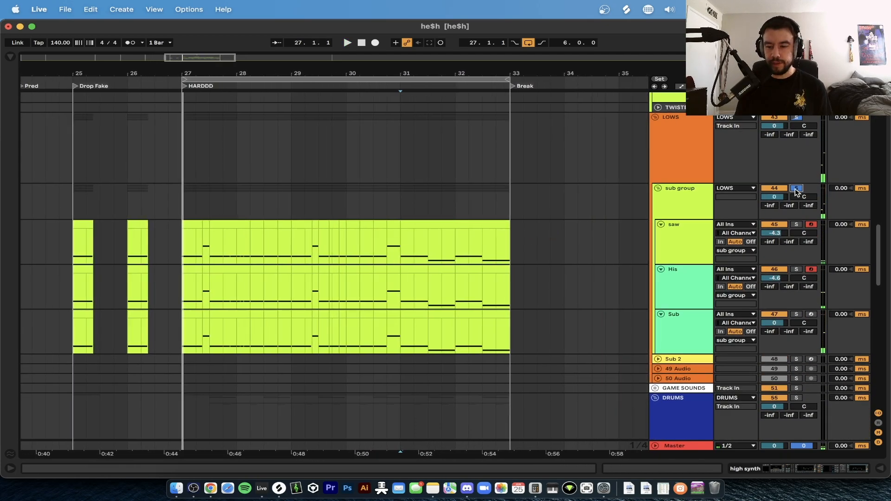
Open the Sub track's device chain, reveal the dripmentSUBAKVMA rack's chain list and look through its devices from Serum to DRIP - TT
{"action": "double_click", "coordinate": [705, 322]}
{"action": "scroll", "coordinate": [611, 276], "scroll_direction": "down", "scroll_amount": 3}
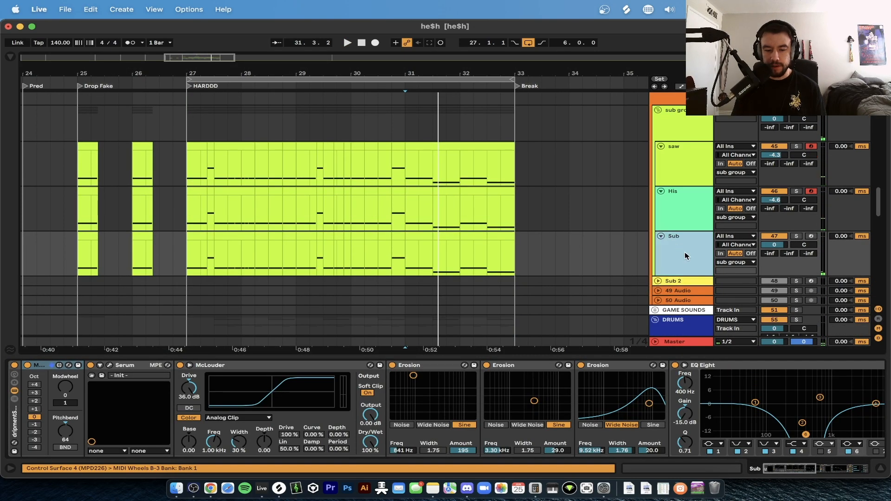
{"action": "left_click", "coordinate": [145, 446]}
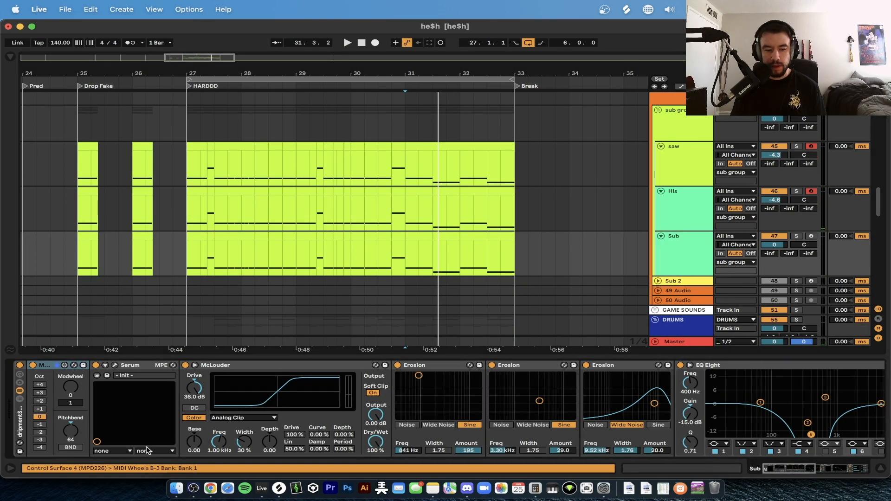
{"action": "left_click", "coordinate": [20, 400]}
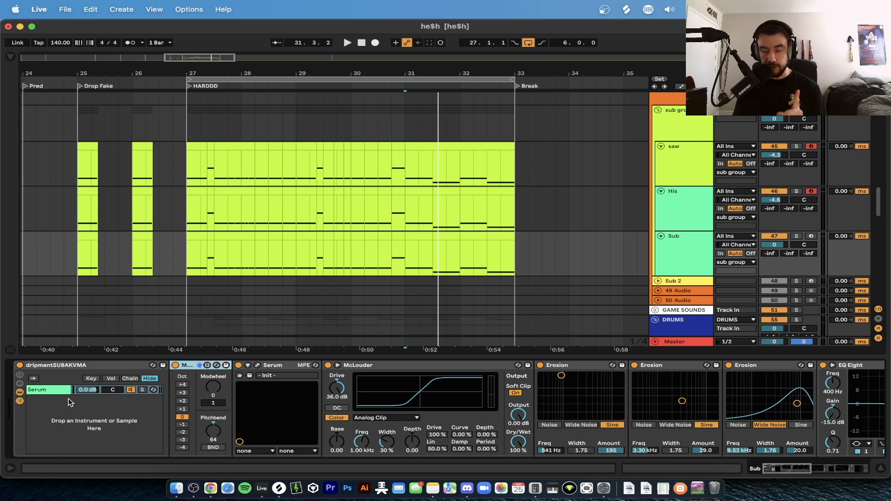
{"action": "left_click", "coordinate": [68, 367]}
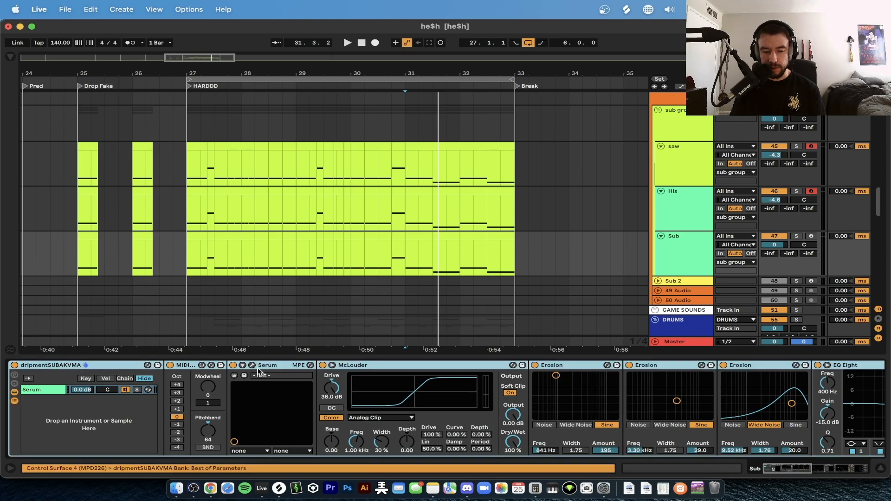
{"action": "scroll", "coordinate": [253, 369], "scroll_direction": "right", "scroll_amount": 10}
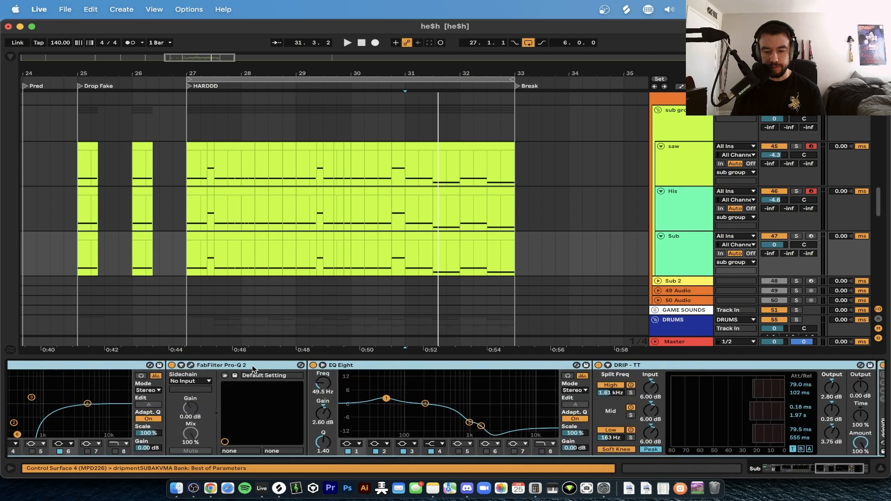
{"action": "scroll", "coordinate": [253, 369], "scroll_direction": "left", "scroll_amount": 15}
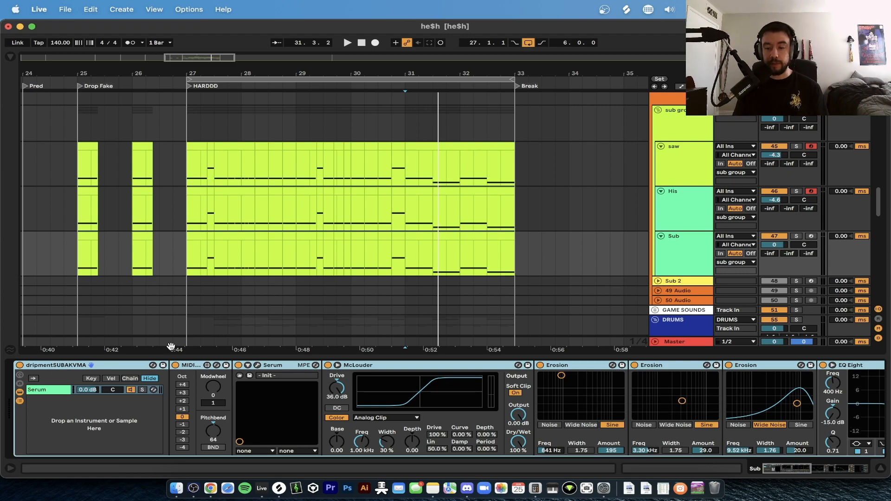
Solo the Sub track and play it from bar 31
{"action": "left_click", "coordinate": [793, 236]}
{"action": "left_click", "coordinate": [419, 246]}
{"action": "key", "text": "space"}
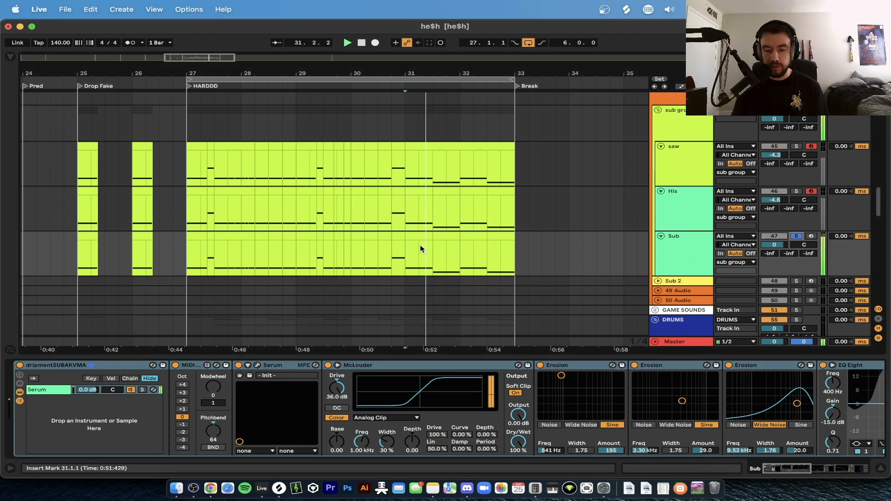
{"action": "key", "text": "space"}
Solo the His track instead, select its clip at bar 31 and play it from there
{"action": "left_click", "coordinate": [795, 191]}
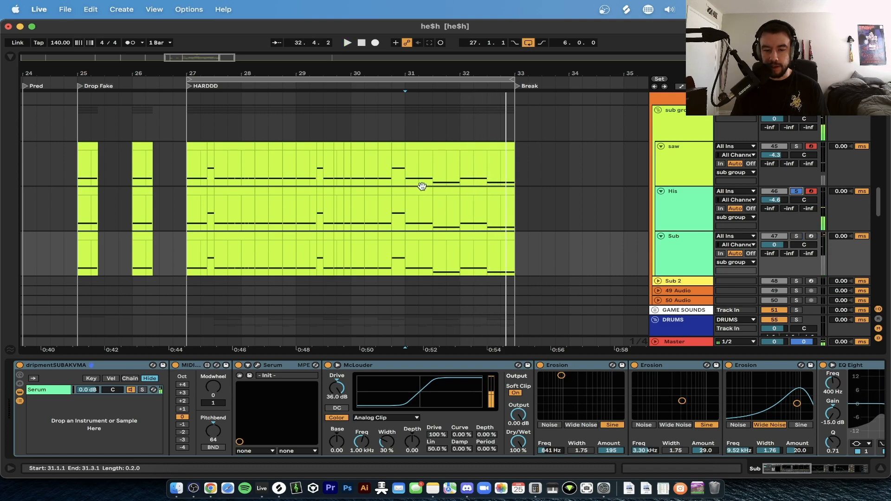
{"action": "left_click", "coordinate": [417, 191]}
{"action": "key", "text": "space"}
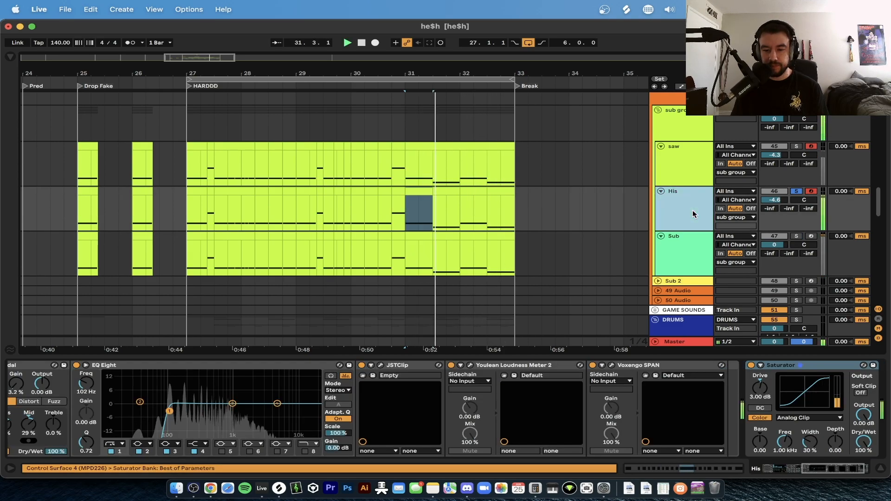
Examine the His track's device chain from the dripmentCleanSub synth through Overdrive, Pedal and EQ Eight to Saturator, playing it again in between
{"action": "scroll", "coordinate": [645, 449], "scroll_direction": "right", "scroll_amount": 3}
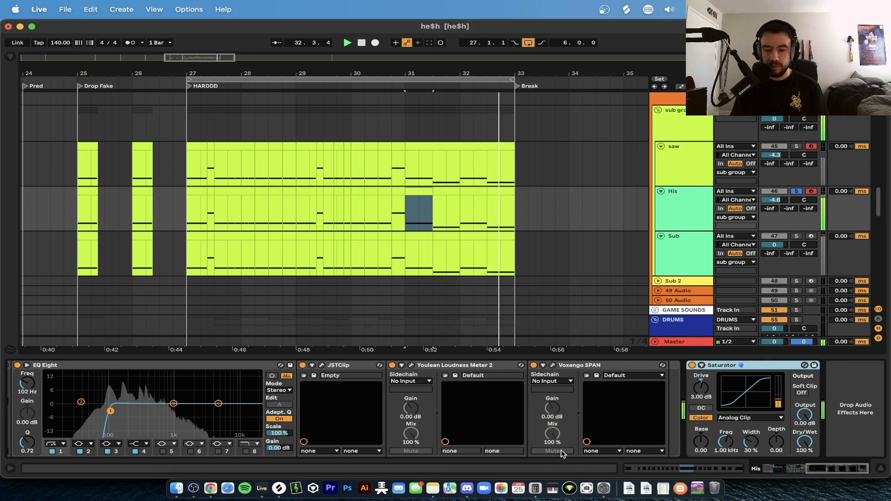
{"action": "scroll", "coordinate": [654, 414], "scroll_direction": "left", "scroll_amount": 15}
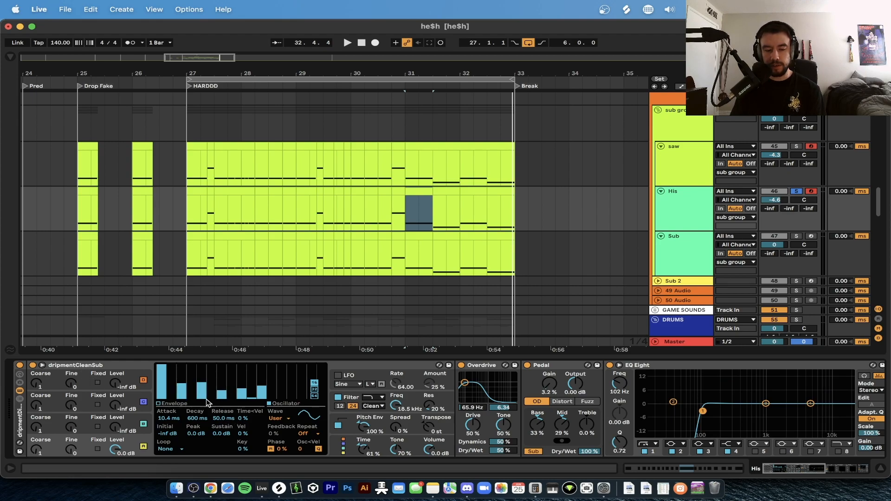
{"action": "scroll", "coordinate": [250, 384], "scroll_direction": "right", "scroll_amount": 4}
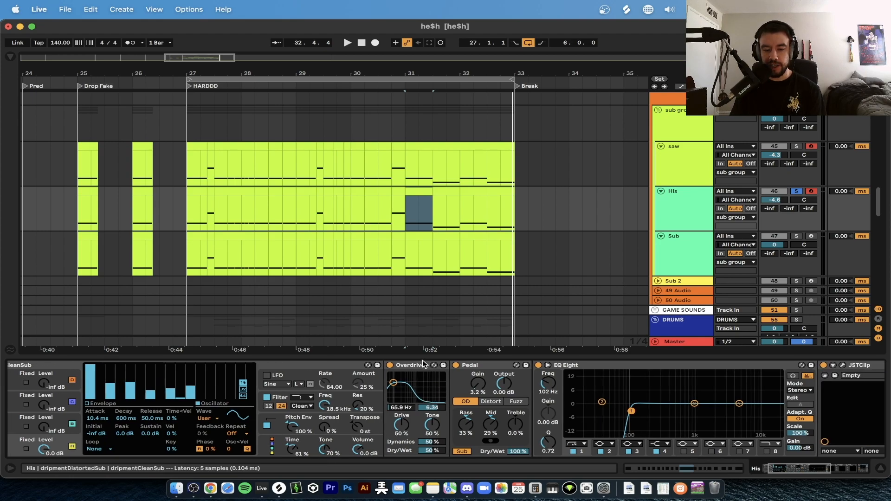
{"action": "scroll", "coordinate": [496, 377], "scroll_direction": "right", "scroll_amount": 15}
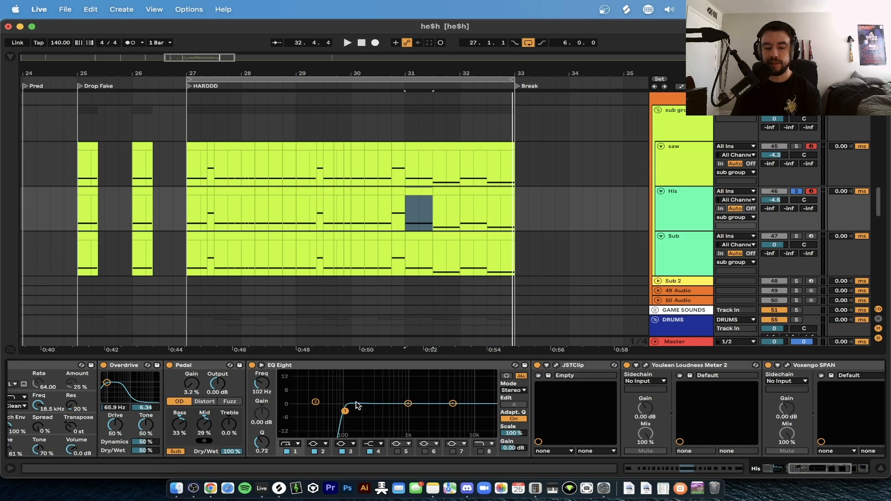
{"action": "scroll", "coordinate": [466, 394], "scroll_direction": "right", "scroll_amount": 12}
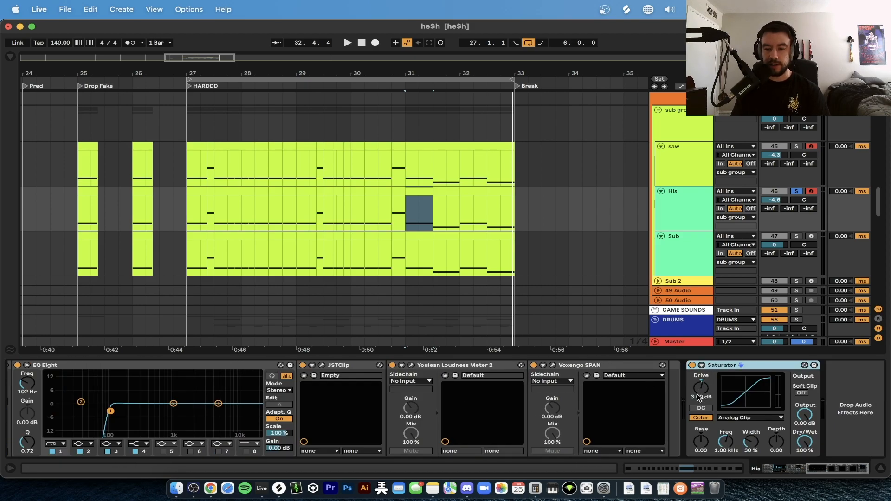
{"action": "key", "text": "space"}
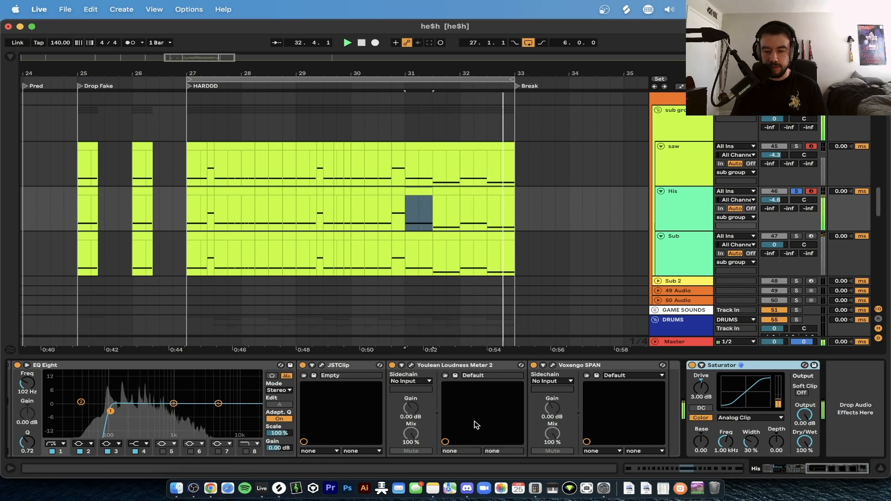
{"action": "scroll", "coordinate": [473, 422], "scroll_direction": "left", "scroll_amount": 20}
{"action": "key", "text": "space"}
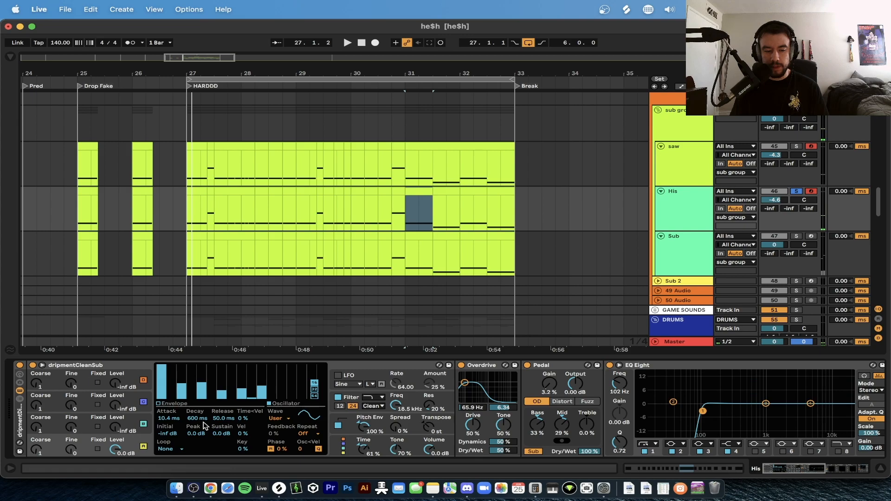
{"action": "scroll", "coordinate": [204, 424], "scroll_direction": "right", "scroll_amount": 1}
{"action": "scroll", "coordinate": [203, 425], "scroll_direction": "right", "scroll_amount": 3}
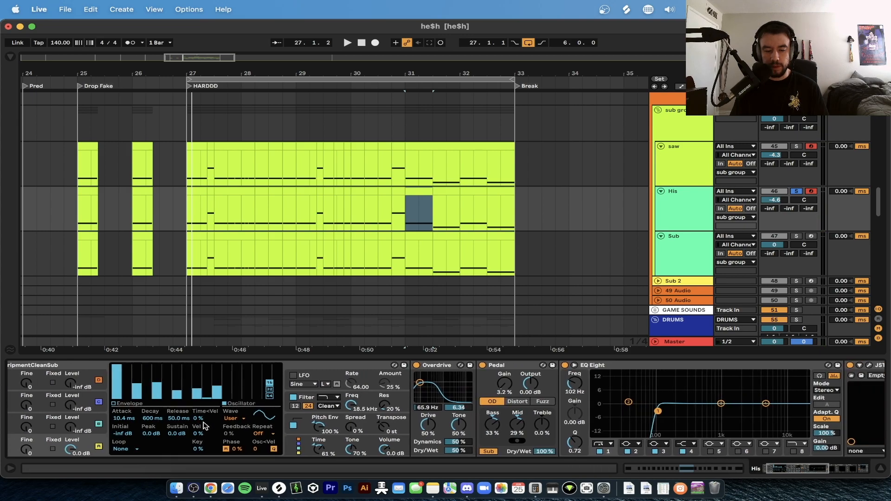
{"action": "scroll", "coordinate": [204, 425], "scroll_direction": "right", "scroll_amount": 20}
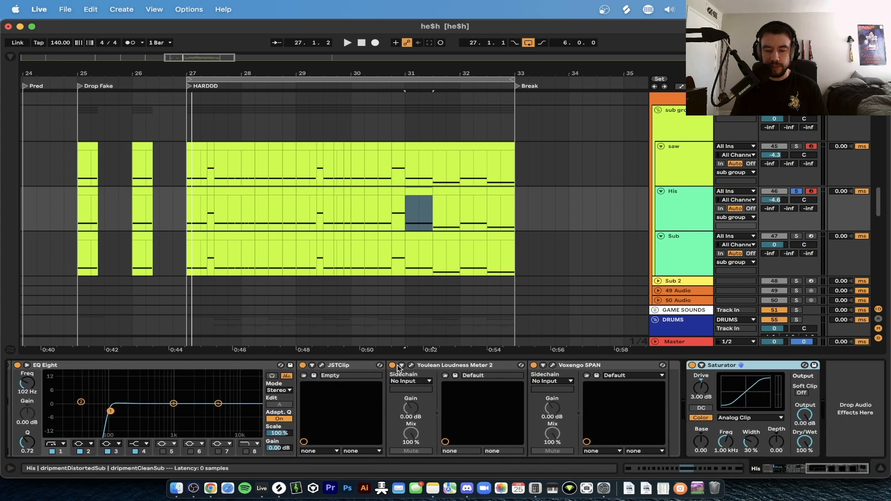
Check the JSTClip plug-in window on the His track, close it and fold Youlean Loudness Meter 2
{"action": "left_click", "coordinate": [321, 365]}
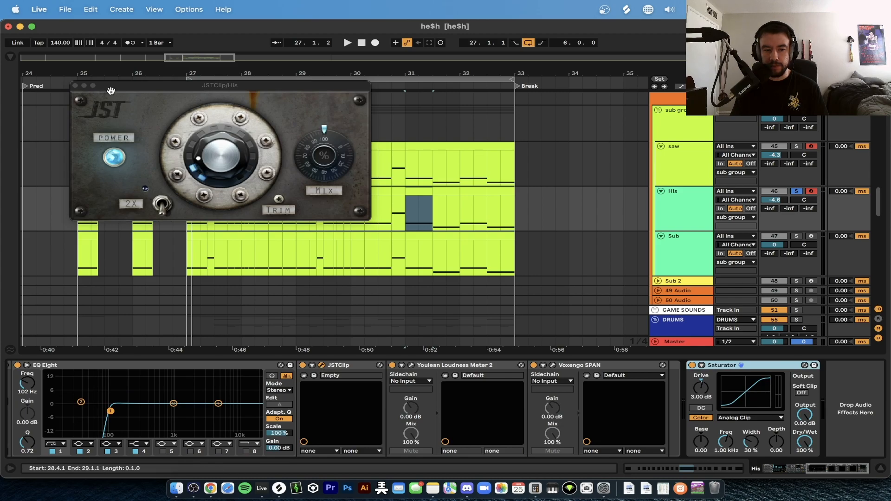
{"action": "left_click", "coordinate": [76, 86]}
{"action": "double_click", "coordinate": [441, 366]}
{"action": "double_click", "coordinate": [439, 367]}
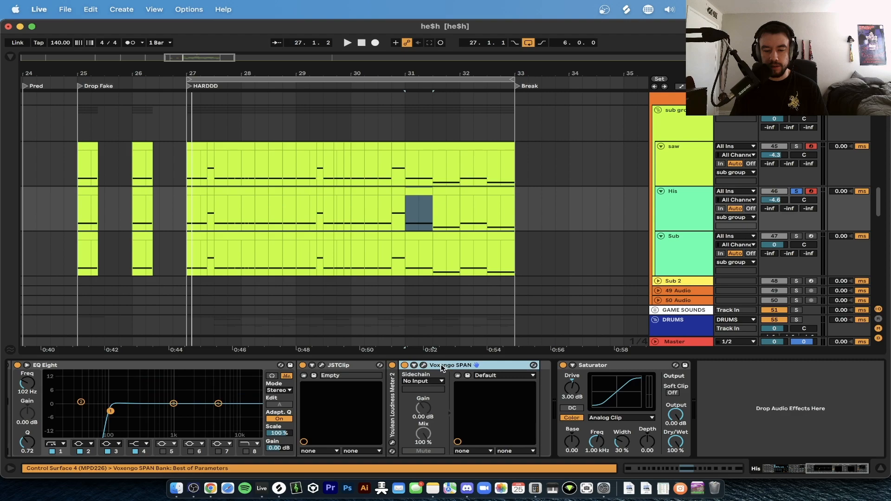
{"action": "scroll", "coordinate": [477, 396], "scroll_direction": "left", "scroll_amount": 13}
Solo the saw track, select its clips from bar 31 to 33 and play them
{"action": "left_click", "coordinate": [796, 146]}
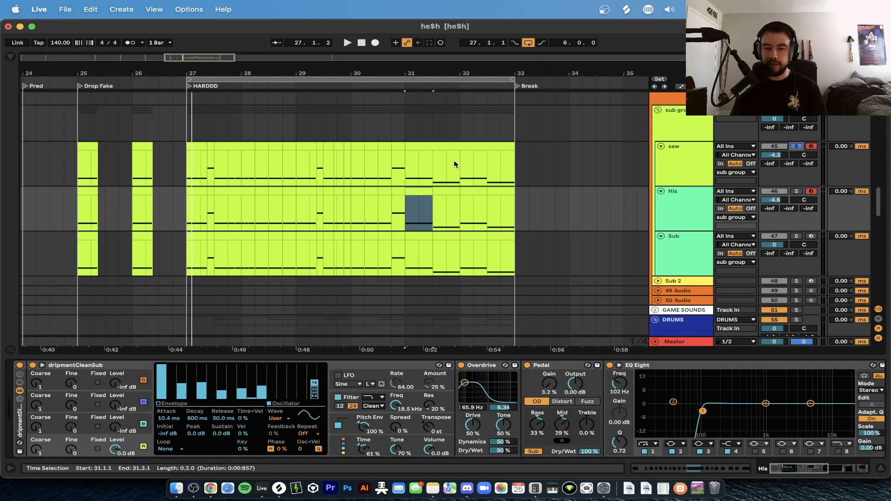
{"action": "left_click", "coordinate": [420, 147]}
{"action": "key", "text": "space"}
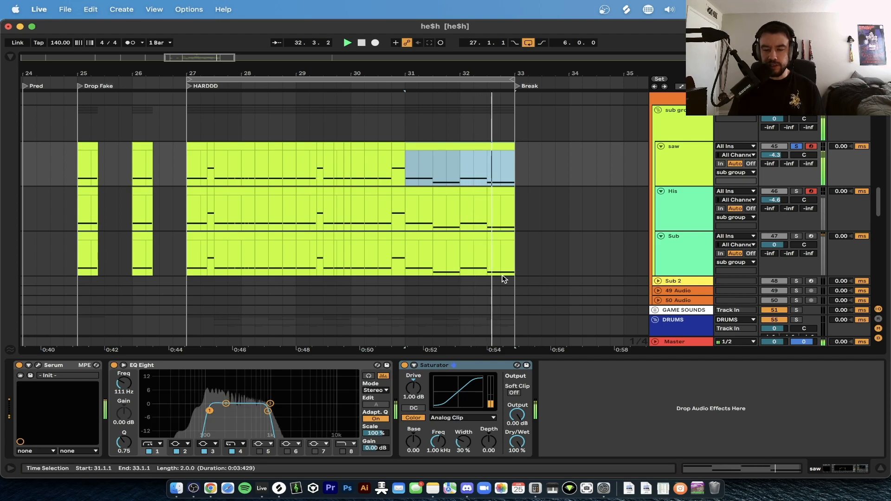
Inspect the saw track's Serum patch on the matrix and oscillator pages, close it and select the Saturator
{"action": "left_click", "coordinate": [38, 365]}
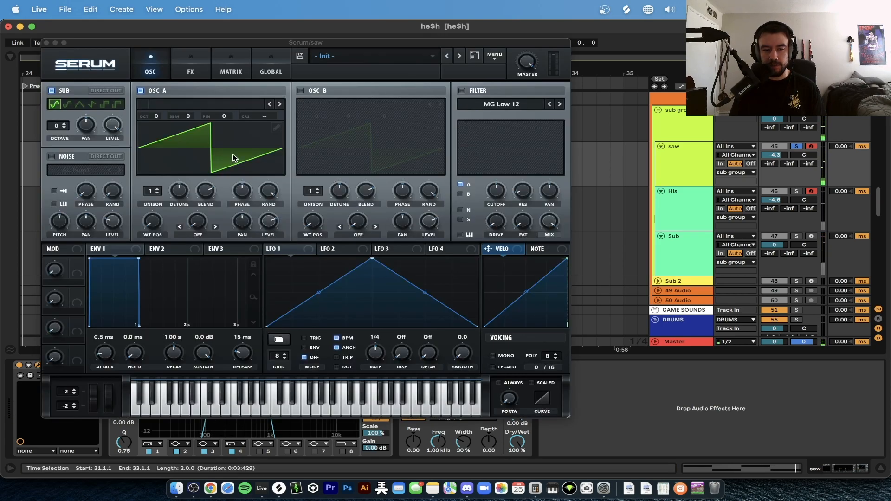
{"action": "left_click", "coordinate": [231, 69]}
{"action": "left_click", "coordinate": [151, 70]}
{"action": "left_click", "coordinate": [45, 41]}
{"action": "left_click", "coordinate": [428, 364]}
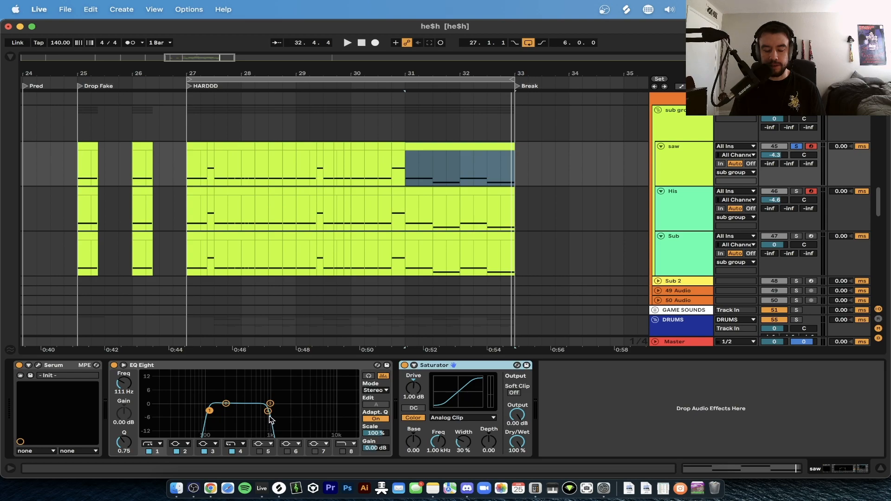
Play the saw layer again, add His and Sub to the solo, and play all three layers from bar 31
{"action": "key", "text": "space"}
{"action": "key", "text": "space"}
{"action": "left_click", "coordinate": [796, 191], "text": "super"}
{"action": "left_click", "coordinate": [796, 236], "text": "super"}
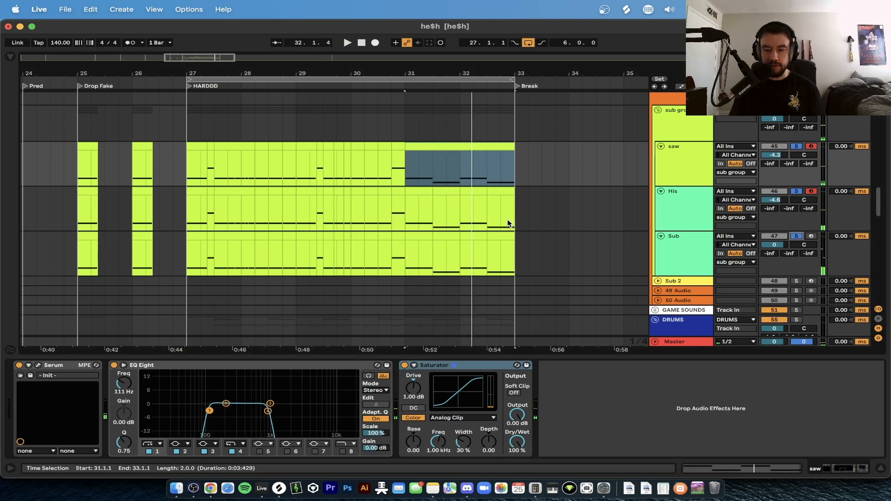
{"action": "key", "text": "space"}
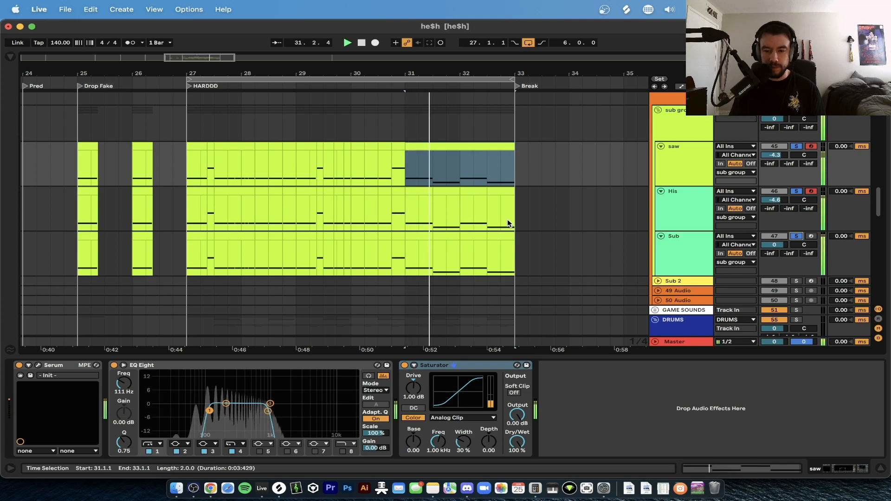
Show the sub group's device chain and select its Bass Mono effect to examine the 120 Hz setting
{"action": "scroll", "coordinate": [575, 218], "scroll_direction": "up", "scroll_amount": 1}
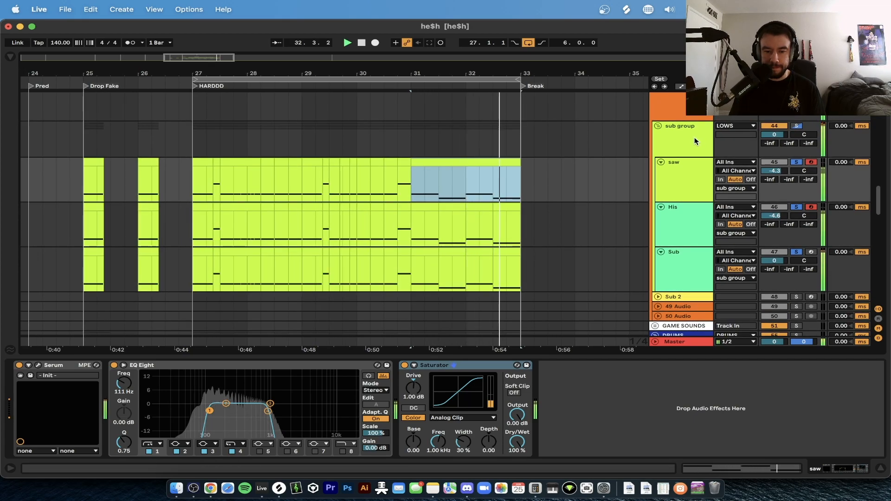
{"action": "left_click", "coordinate": [695, 141]}
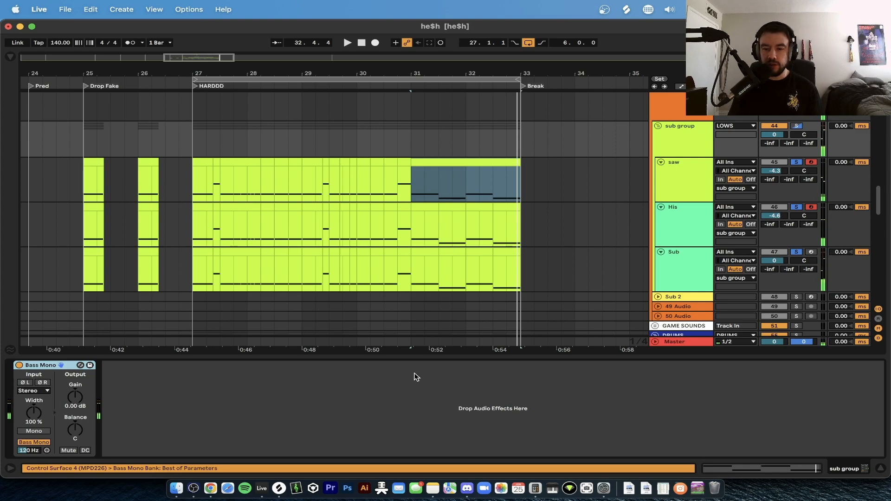
{"action": "left_click", "coordinate": [664, 146]}
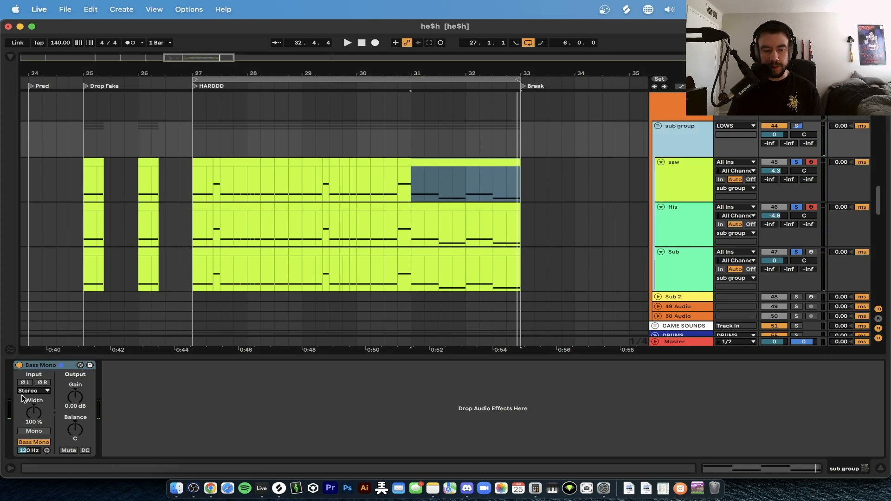
{"action": "left_click", "coordinate": [44, 363]}
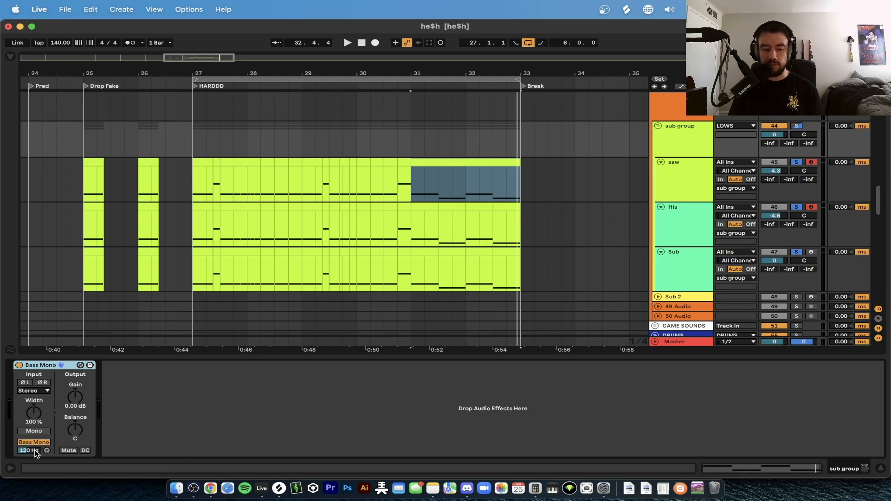
Play from bar 31, unsolo the sub group with its layers, and hide the device chain to reach the DRUMS group
{"action": "key", "text": "space"}
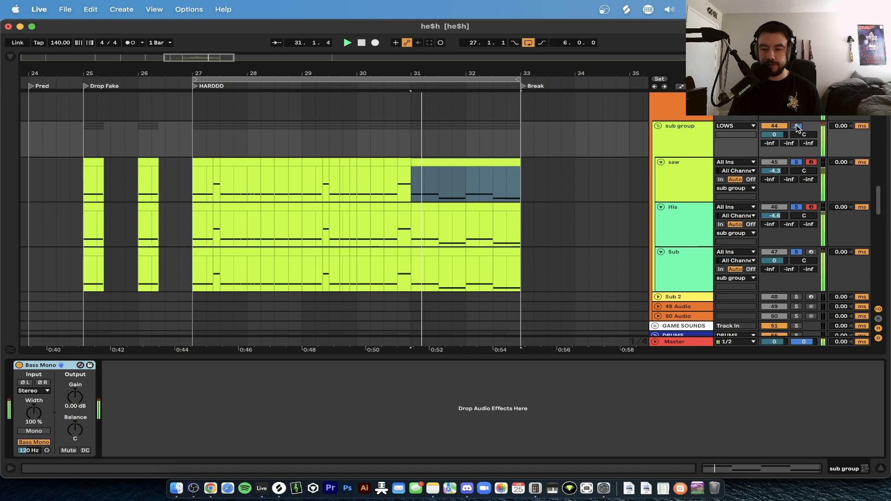
{"action": "left_click", "coordinate": [796, 126]}
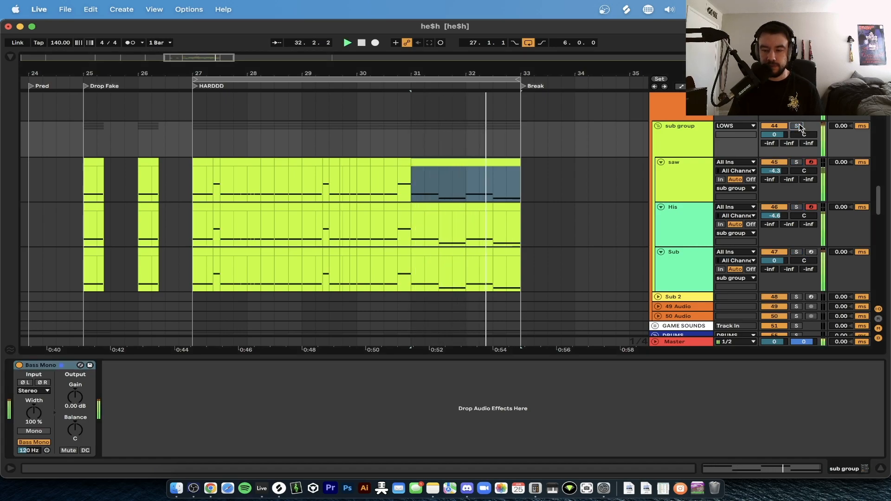
{"action": "key", "text": "super+alt+l"}
{"action": "scroll", "coordinate": [457, 360], "scroll_direction": "down", "scroll_amount": 5}
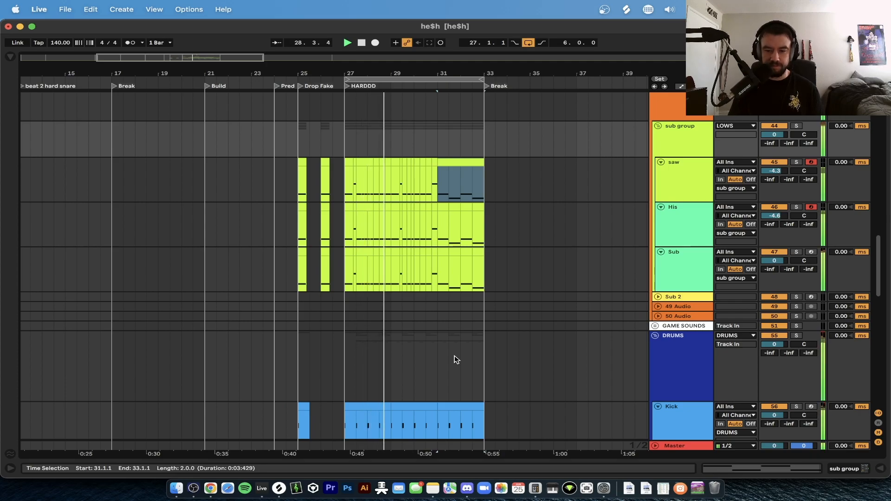
Play the HARDDD drop from 27.2.1 and review the mids, H$H and sub group clips
{"action": "scroll", "coordinate": [455, 355], "scroll_direction": "up", "scroll_amount": 10}
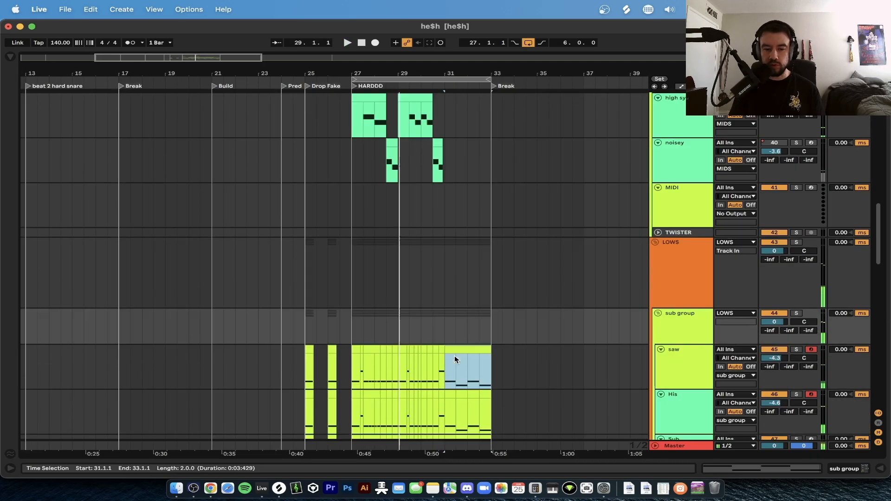
{"action": "scroll", "coordinate": [402, 313], "scroll_direction": "up", "scroll_amount": 3}
{"action": "scroll", "coordinate": [385, 332], "scroll_direction": "down", "scroll_amount": 2}
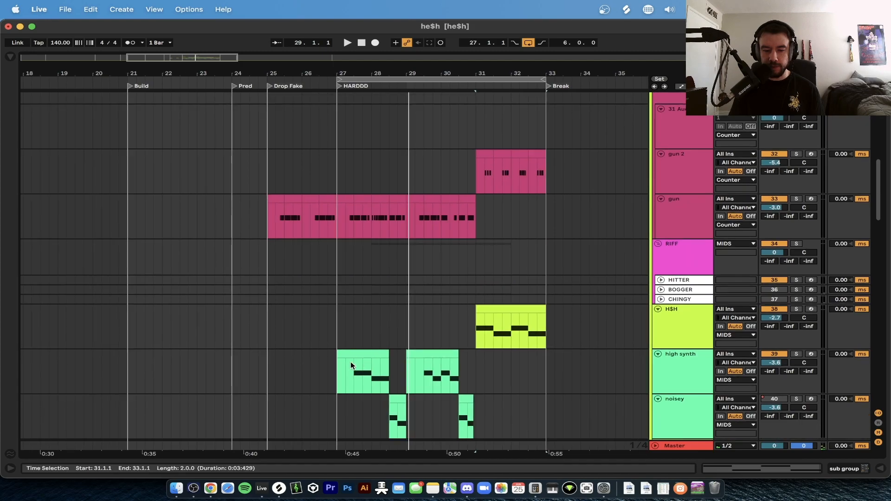
{"action": "left_click", "coordinate": [356, 354]}
{"action": "scroll", "coordinate": [386, 325], "scroll_direction": "down", "scroll_amount": 5}
{"action": "scroll", "coordinate": [384, 322], "scroll_direction": "up", "scroll_amount": 2}
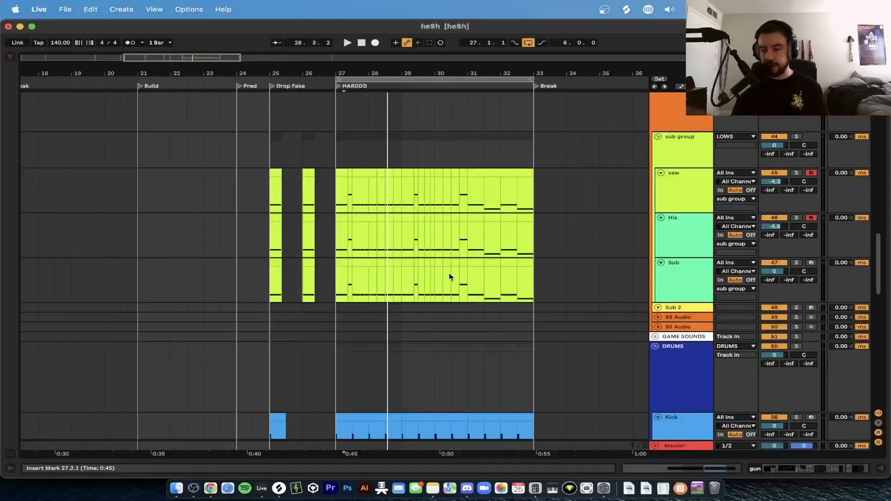
Examine the HE$H - OLANZAPINE reference track's waveform against the section markers across the whole arrangement
{"action": "scroll", "coordinate": [449, 277], "scroll_direction": "down", "scroll_amount": 10}
{"action": "scroll", "coordinate": [449, 277], "scroll_direction": "left", "scroll_amount": 5}
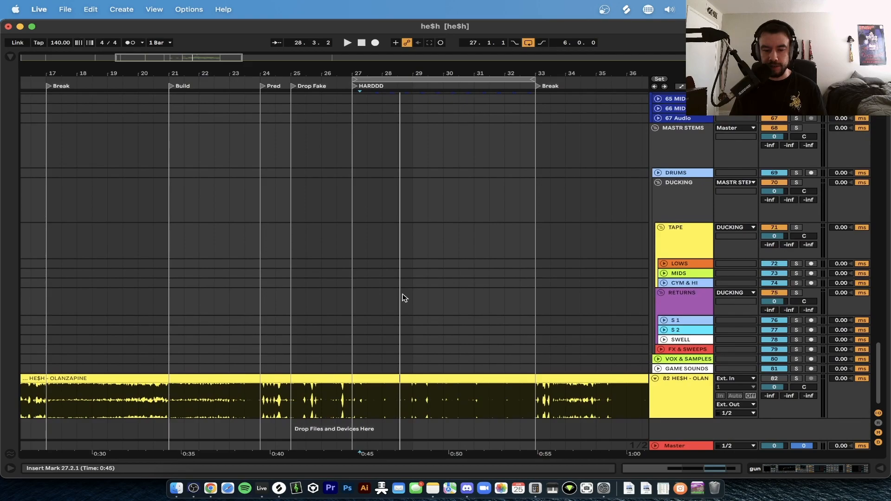
{"action": "scroll", "coordinate": [403, 293], "scroll_direction": "down", "scroll_amount": 10}
{"action": "scroll", "coordinate": [402, 294], "scroll_direction": "up", "scroll_amount": 3}
{"action": "scroll", "coordinate": [402, 294], "scroll_direction": "down", "scroll_amount": 2}
{"action": "scroll", "coordinate": [419, 199], "scroll_direction": "down", "scroll_amount": 1}
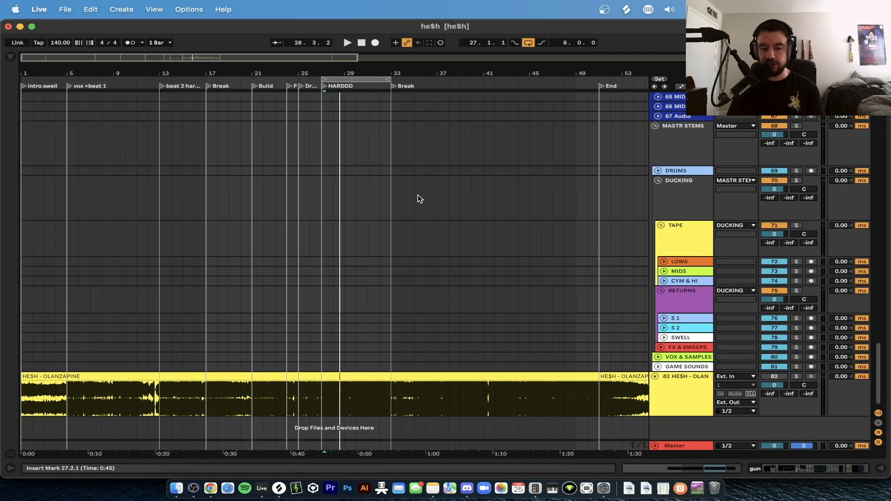
Examine the reference waveform in the vox +beat 1 section, placing the insert marker at 7.3.1 and at 9.3.1
{"action": "scroll", "coordinate": [417, 195], "scroll_direction": "up", "scroll_amount": 3}
{"action": "scroll", "coordinate": [418, 194], "scroll_direction": "left", "scroll_amount": 5}
{"action": "scroll", "coordinate": [144, 322], "scroll_direction": "up", "scroll_amount": 4}
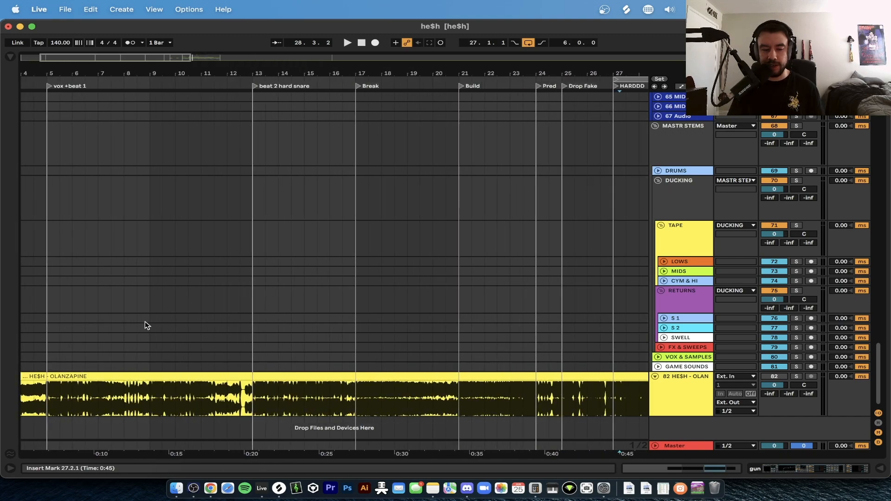
{"action": "scroll", "coordinate": [145, 322], "scroll_direction": "left", "scroll_amount": 3}
{"action": "left_click", "coordinate": [193, 348]}
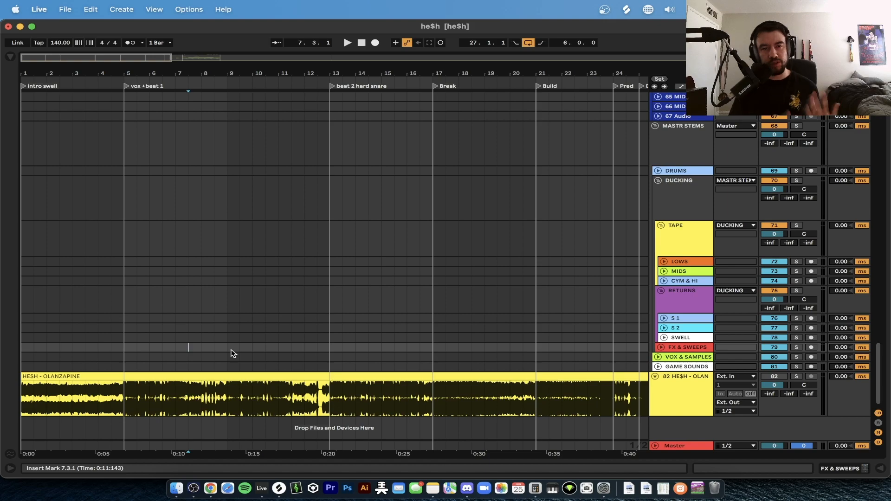
{"action": "scroll", "coordinate": [233, 353], "scroll_direction": "up", "scroll_amount": 2}
{"action": "scroll", "coordinate": [235, 356], "scroll_direction": "left", "scroll_amount": 2}
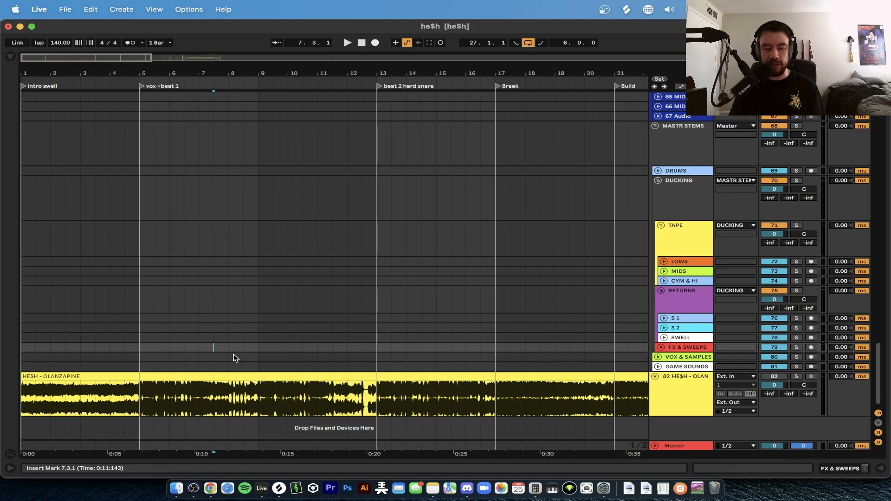
{"action": "left_click", "coordinate": [269, 356]}
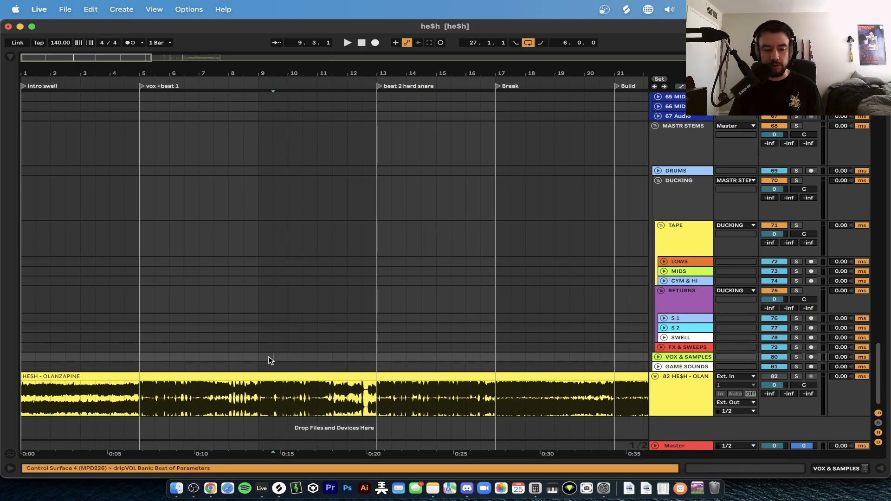
Start playback in the vox +beat 1 section, solo the HE$H - OLANZAPINE reference track and move the insert marker to 4.3.1
{"action": "left_click", "coordinate": [155, 366]}
{"action": "key", "text": "space"}
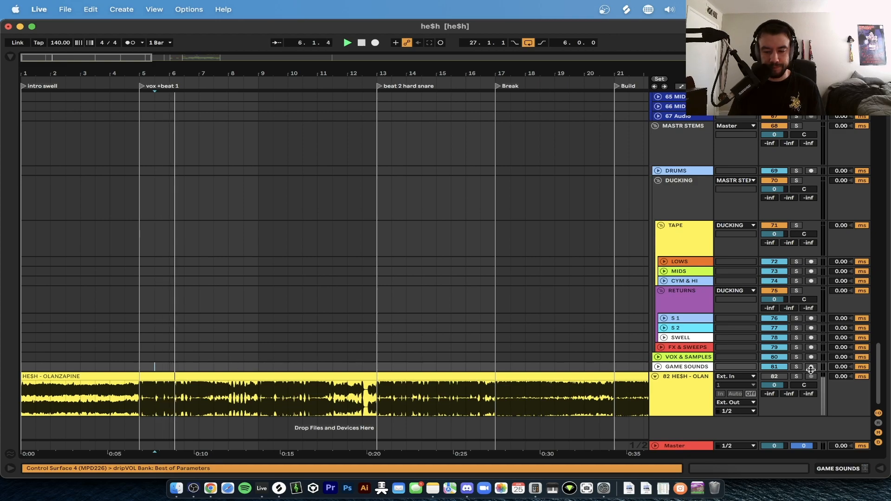
{"action": "left_click", "coordinate": [796, 376]}
{"action": "left_click", "coordinate": [125, 357]}
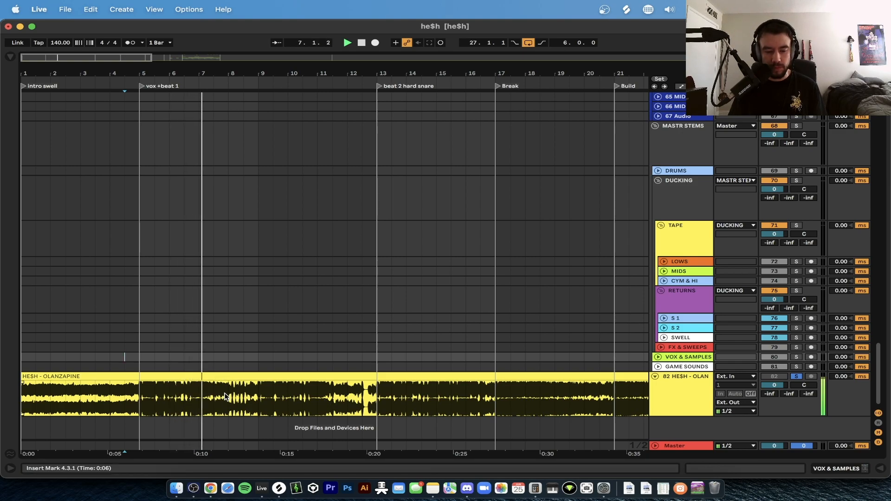
Highlight the reference audio from 5.1.1 to 7.3.1 and play the vox +beat 1 section from 5.1.1
{"action": "left_click", "coordinate": [140, 393]}
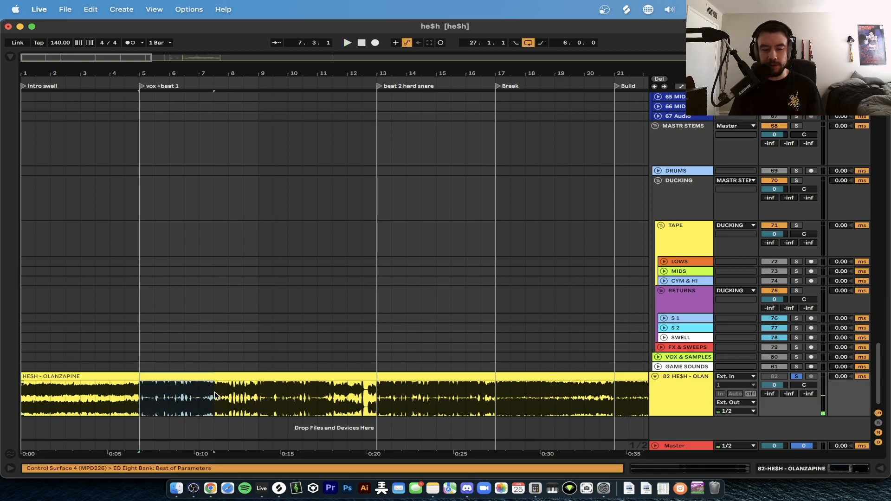
{"action": "key", "text": "plus"}
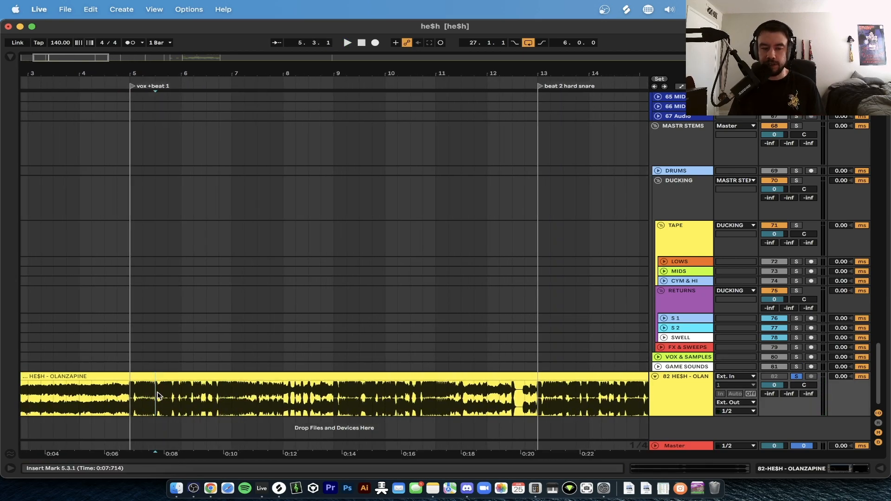
{"action": "left_click", "coordinate": [137, 404]}
{"action": "key", "text": "space"}
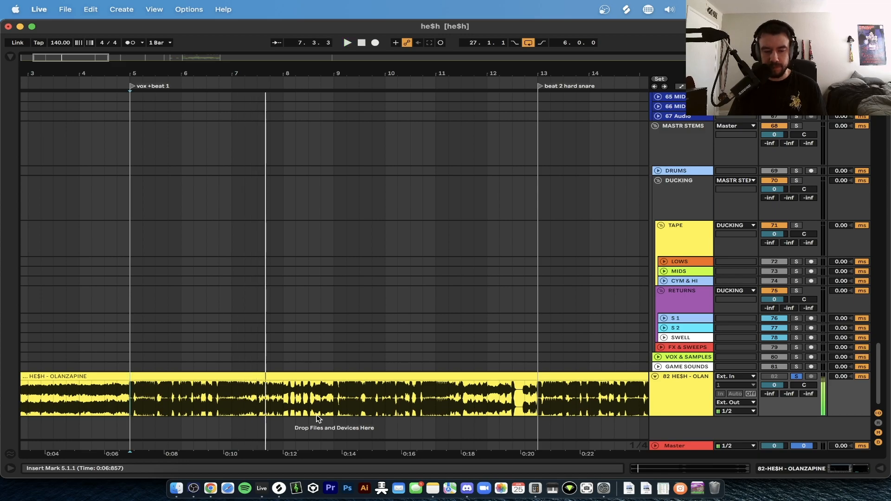
Mark 11.4.1 on the reference track and highlight the start of beat 2 hard snare from 13.1.1 to 13.4.1
{"action": "left_click", "coordinate": [477, 401]}
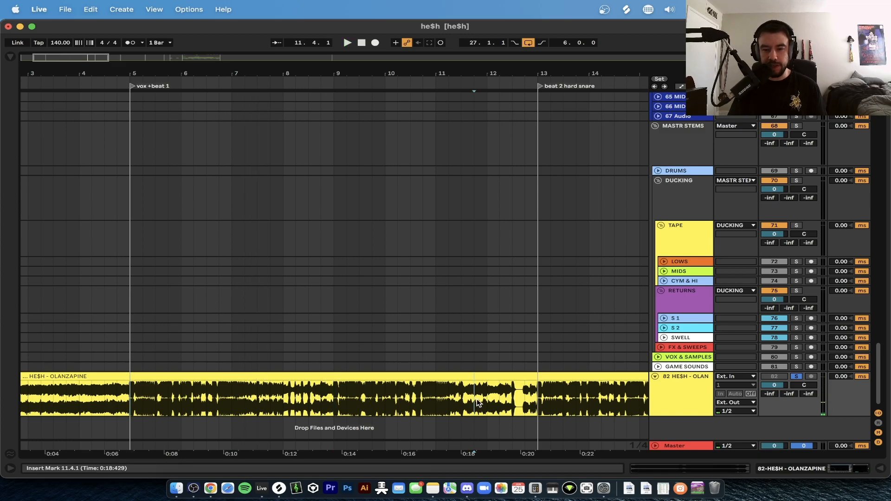
{"action": "scroll", "coordinate": [477, 400], "scroll_direction": "down", "scroll_amount": 2}
{"action": "scroll", "coordinate": [499, 403], "scroll_direction": "right", "scroll_amount": 1}
{"action": "scroll", "coordinate": [498, 403], "scroll_direction": "down", "scroll_amount": 1}
{"action": "scroll", "coordinate": [436, 401], "scroll_direction": "right", "scroll_amount": 1}
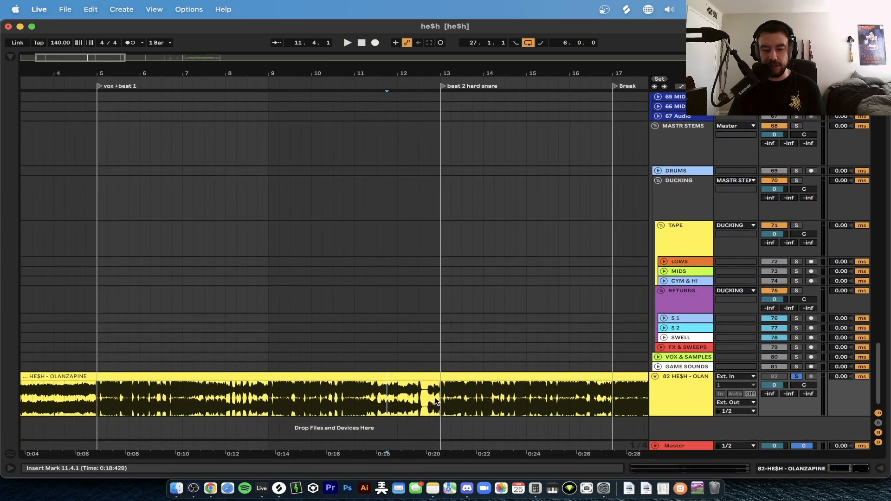
{"action": "left_click_drag", "start_coordinate": [441, 401], "coordinate": [475, 400]}
{"action": "scroll", "coordinate": [476, 400], "scroll_direction": "right", "scroll_amount": 2}
{"action": "scroll", "coordinate": [475, 400], "scroll_direction": "down", "scroll_amount": 1}
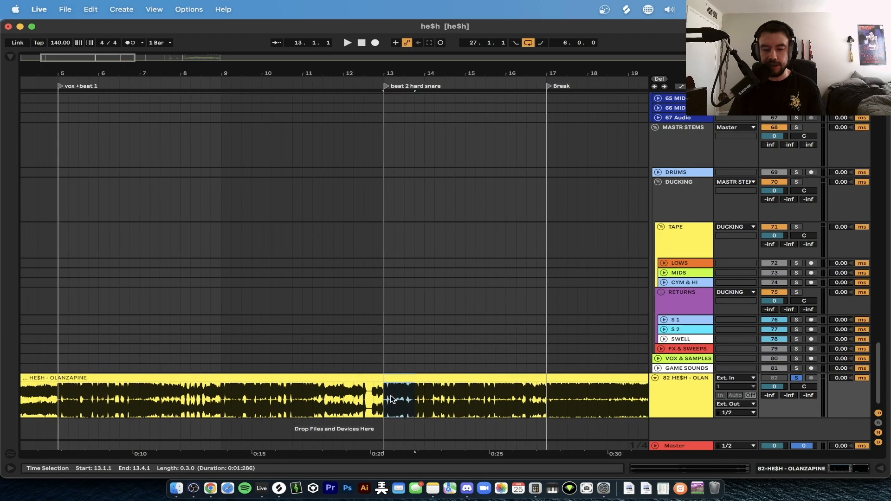
Play the reference track from 10.4.1 towards the beat 2 hard snare section
{"action": "left_click", "coordinate": [343, 399]}
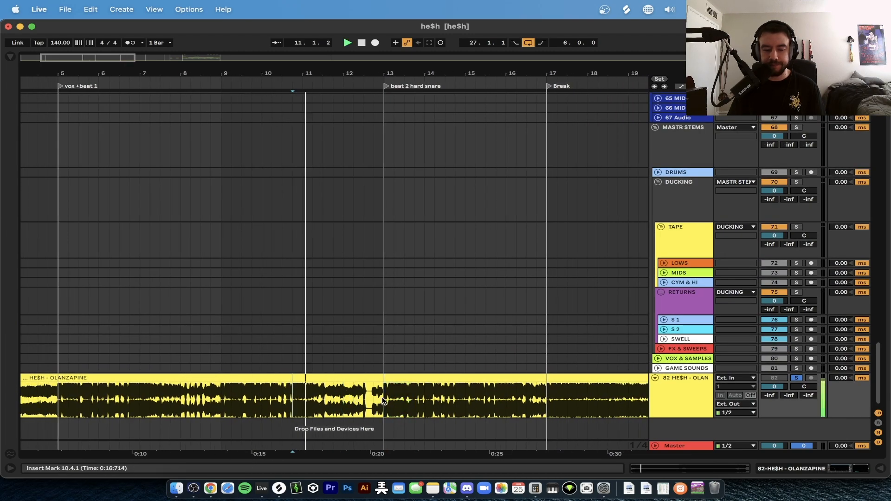
{"action": "scroll", "coordinate": [378, 400], "scroll_direction": "down", "scroll_amount": 1}
{"action": "scroll", "coordinate": [379, 400], "scroll_direction": "right", "scroll_amount": 1}
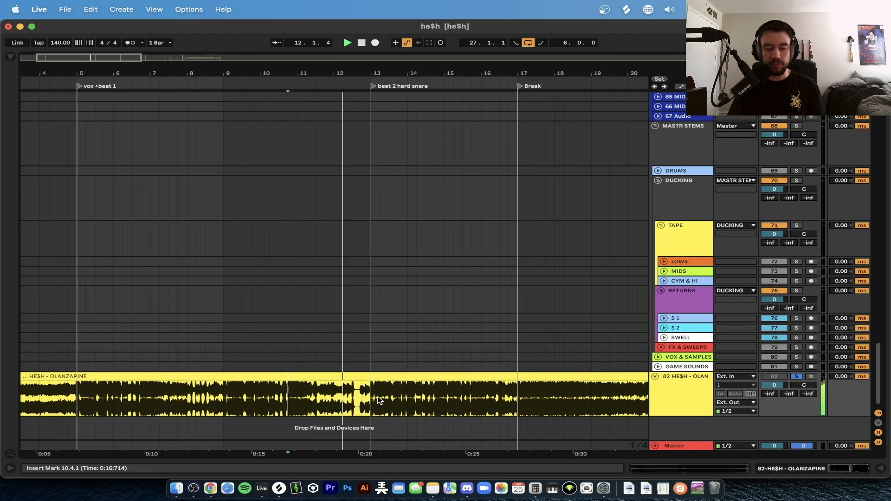